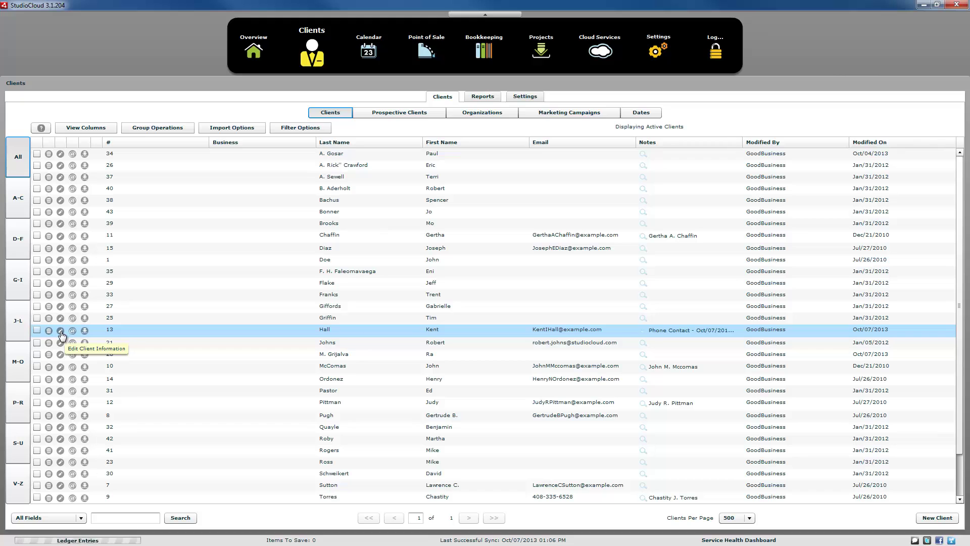
Switch to the calendar and open the 12:00–12:30 pm appointment's Edit Session #194 twice.
left_click(368, 51)
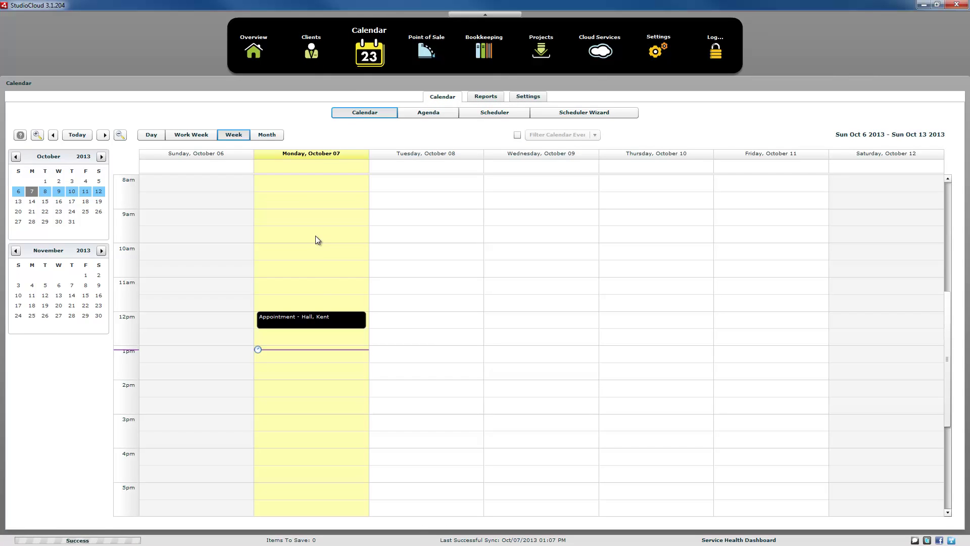
double_click(326, 321)
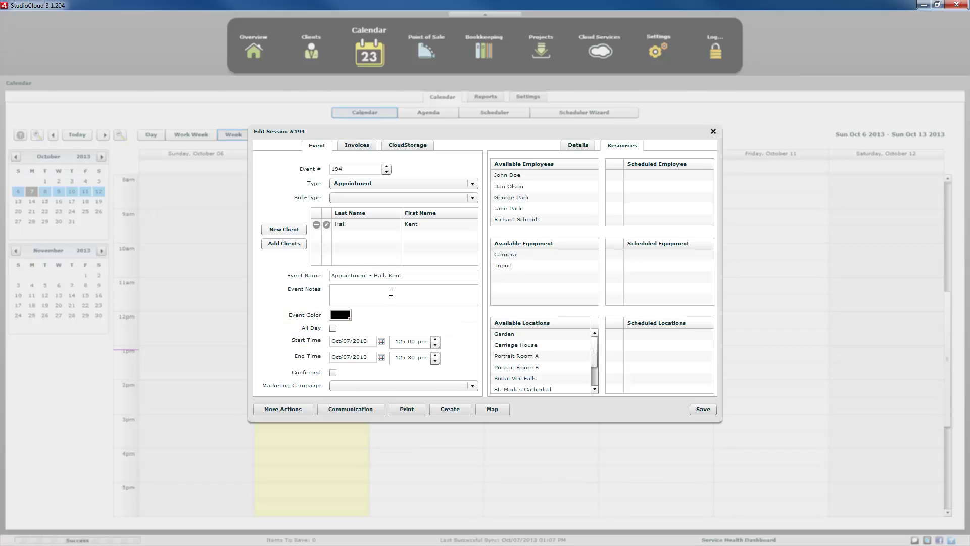
left_click(713, 132)
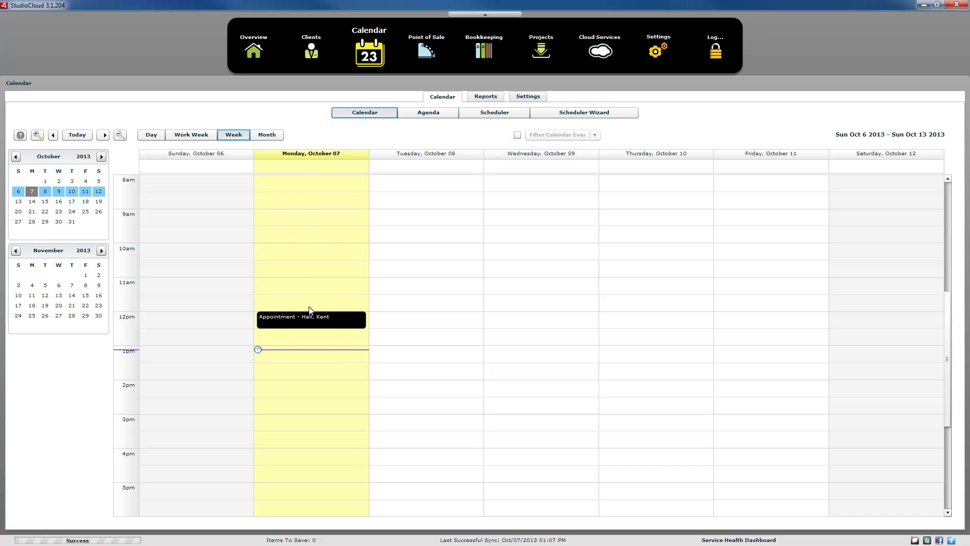
double_click(311, 321)
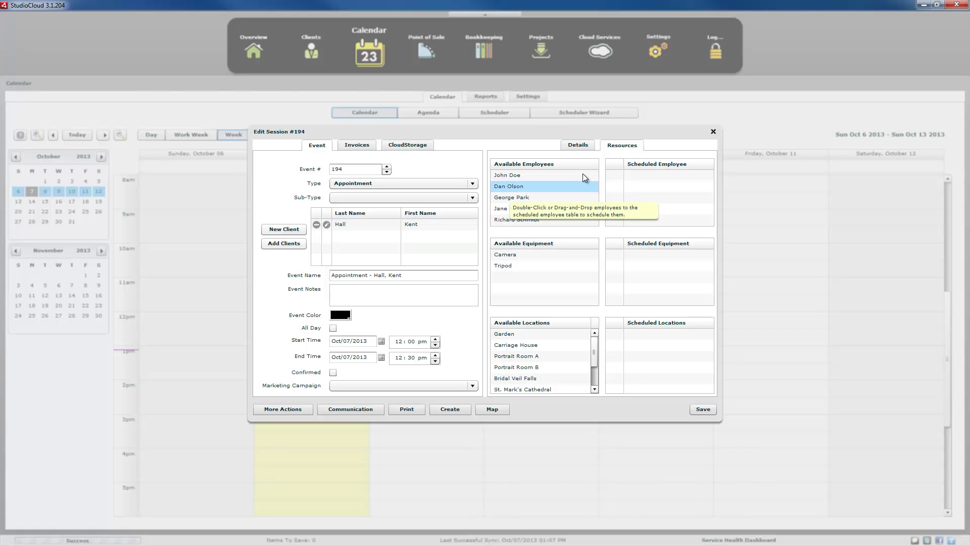
Close the session and review the client's $157.50 invoice and its client options, leaving everything unchanged.
left_click(712, 132)
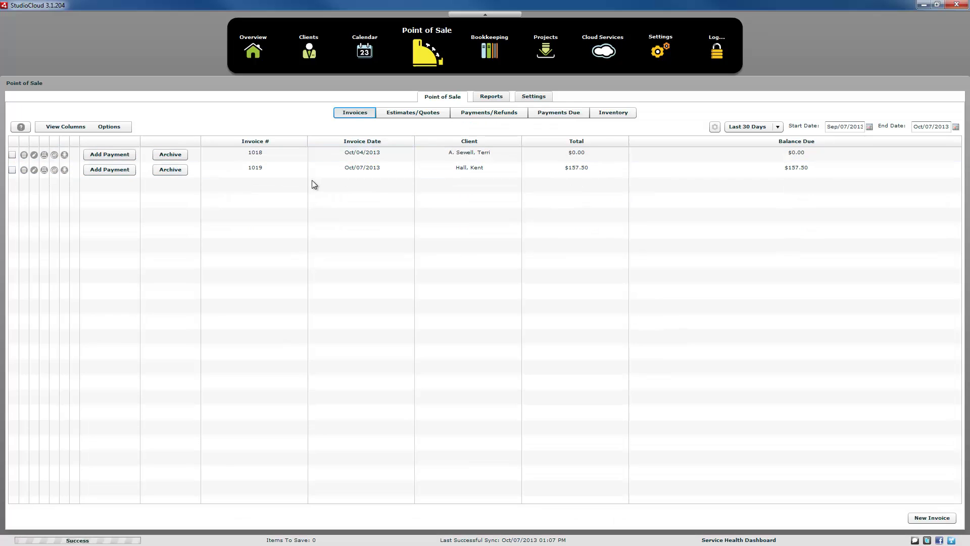
left_click(34, 171)
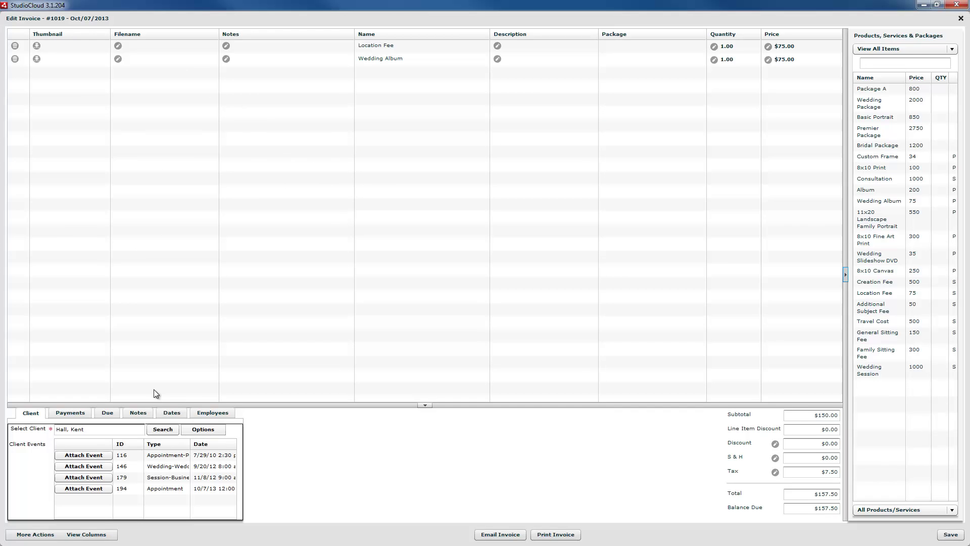
left_click(203, 431)
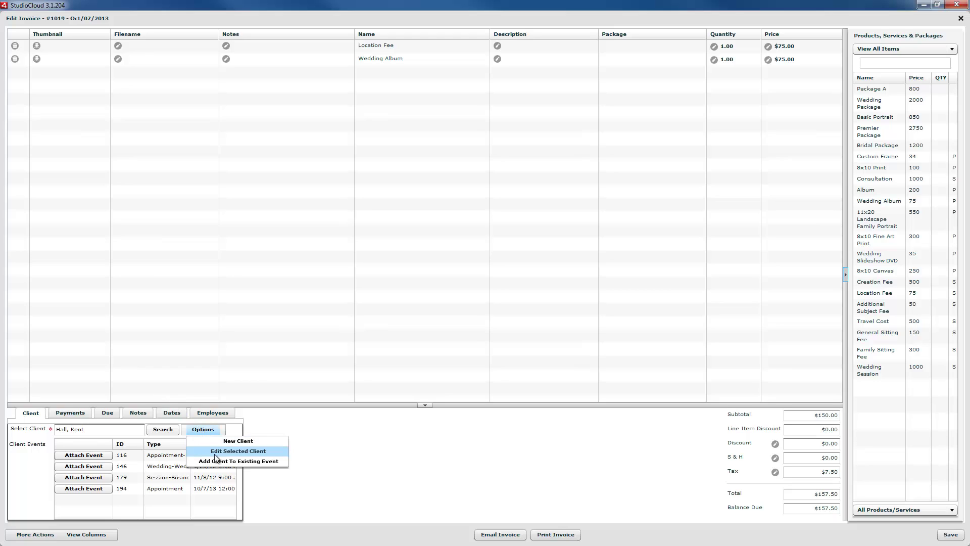
left_click(388, 318)
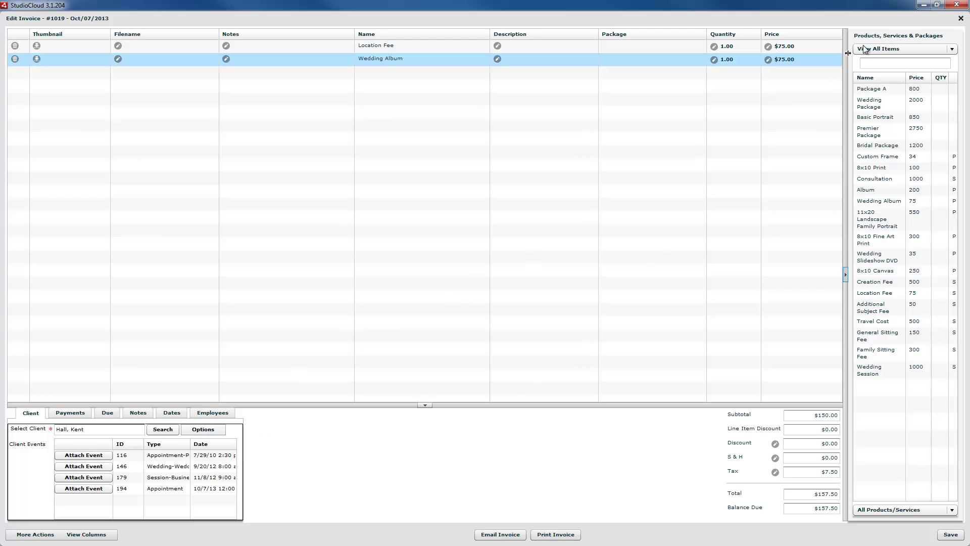
left_click(960, 18)
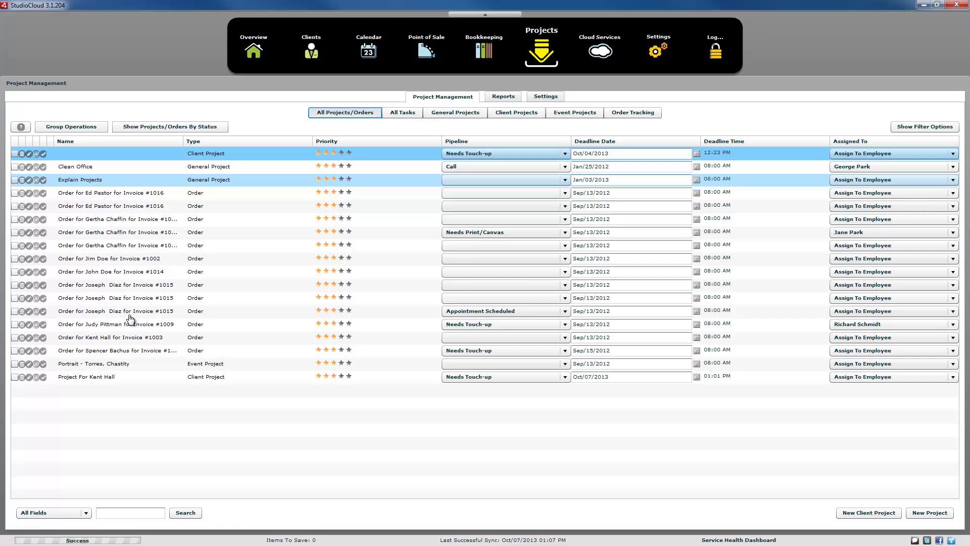
Open and close the client's project in Edit Project, then return to the Clients list.
left_click(30, 377)
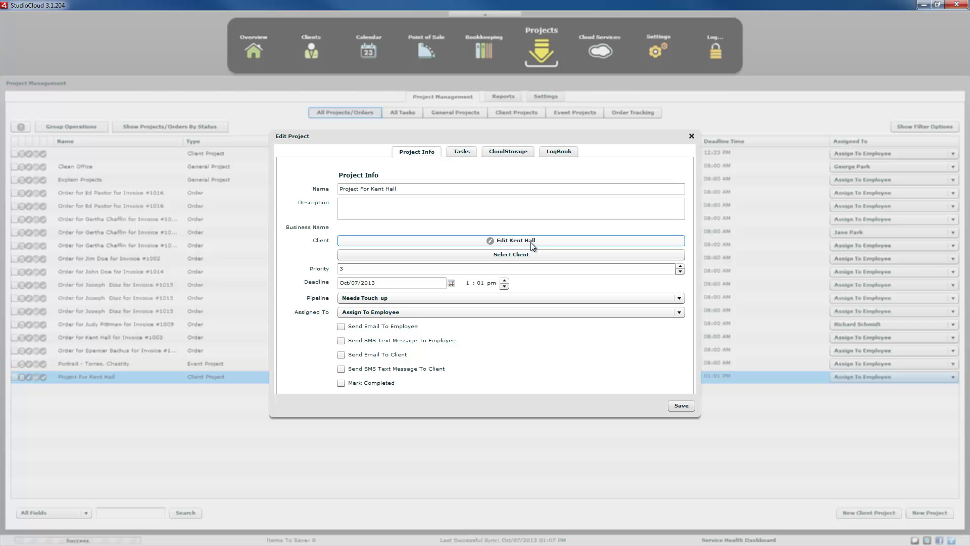
left_click(692, 137)
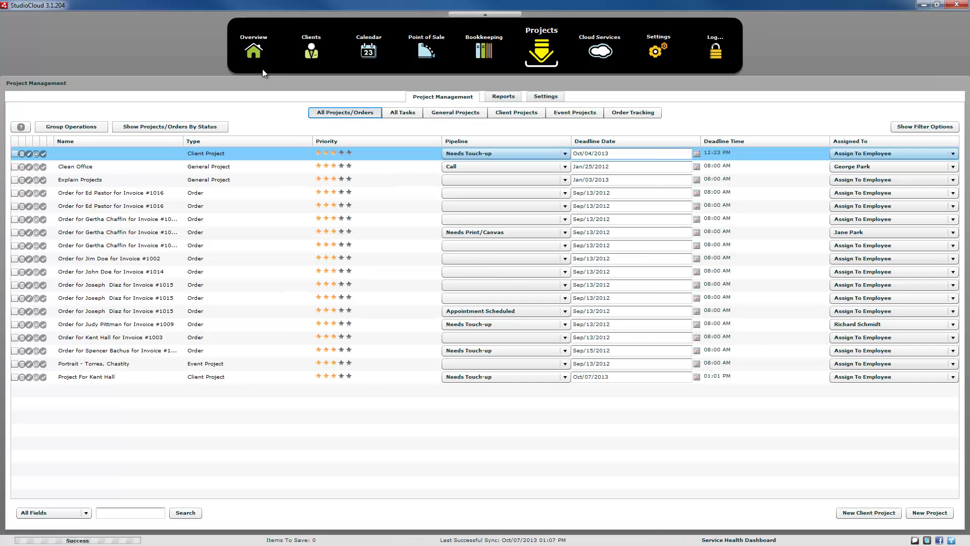
left_click(311, 51)
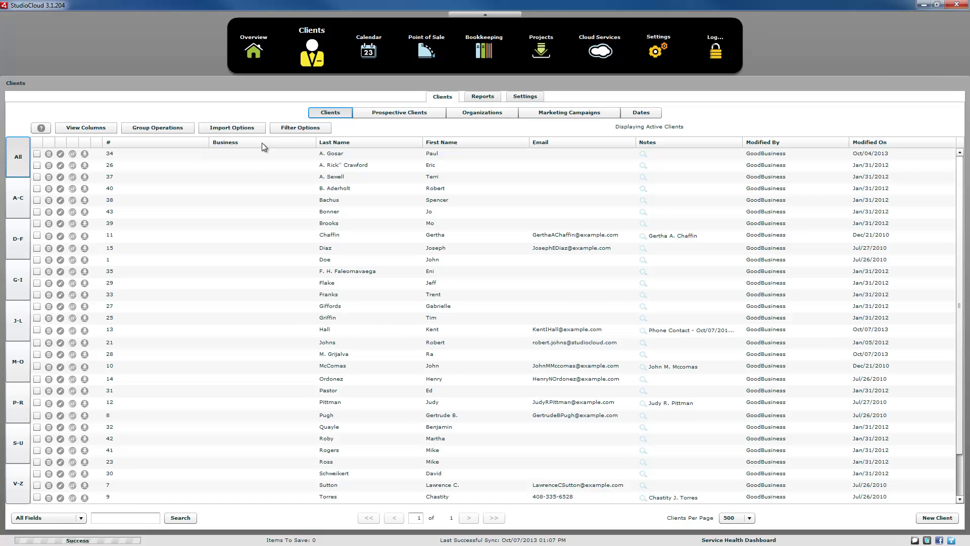
Open the client's Edit Client record, check the Gender choices, and click into Business Name.
left_click(60, 334)
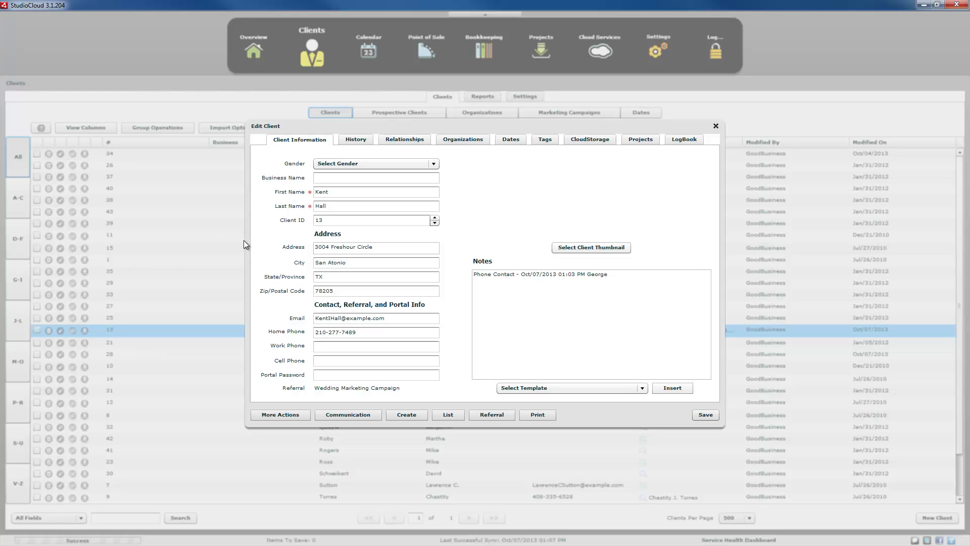
left_click(437, 162)
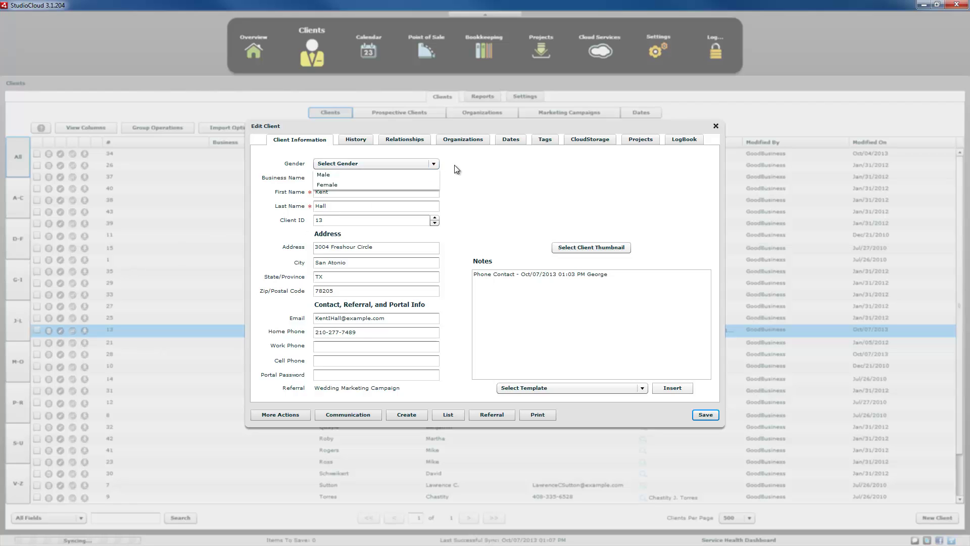
left_click(454, 165)
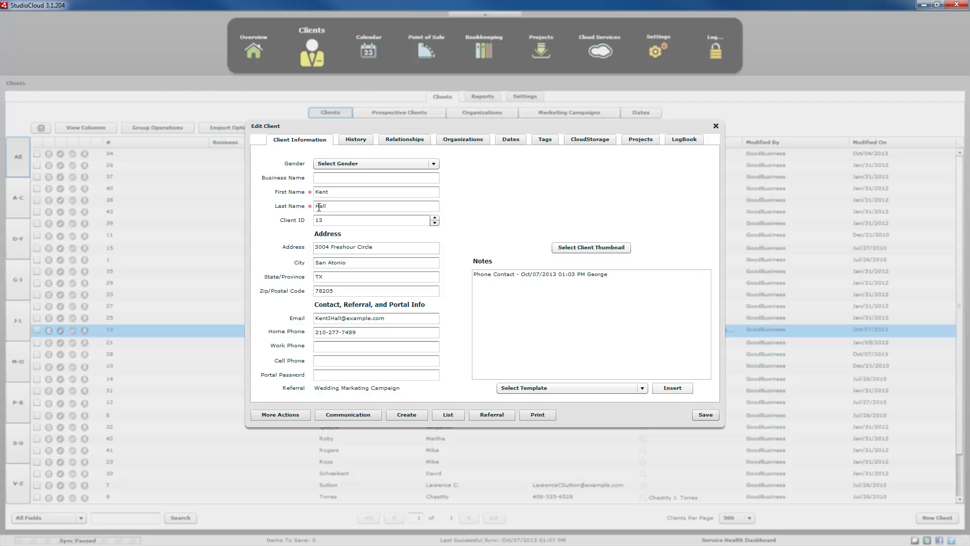
left_click(313, 180)
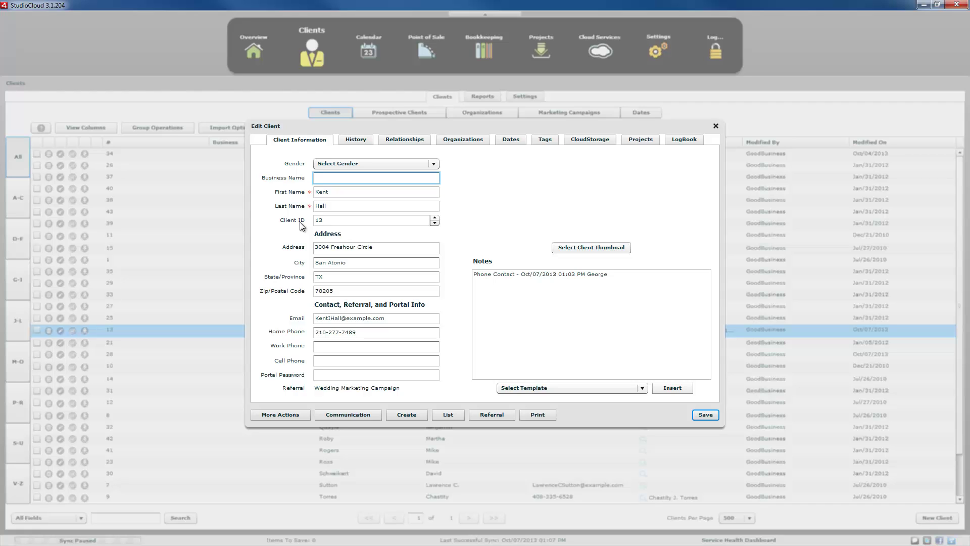
Replace the existing Client ID with a new client ID number.
left_click(318, 224)
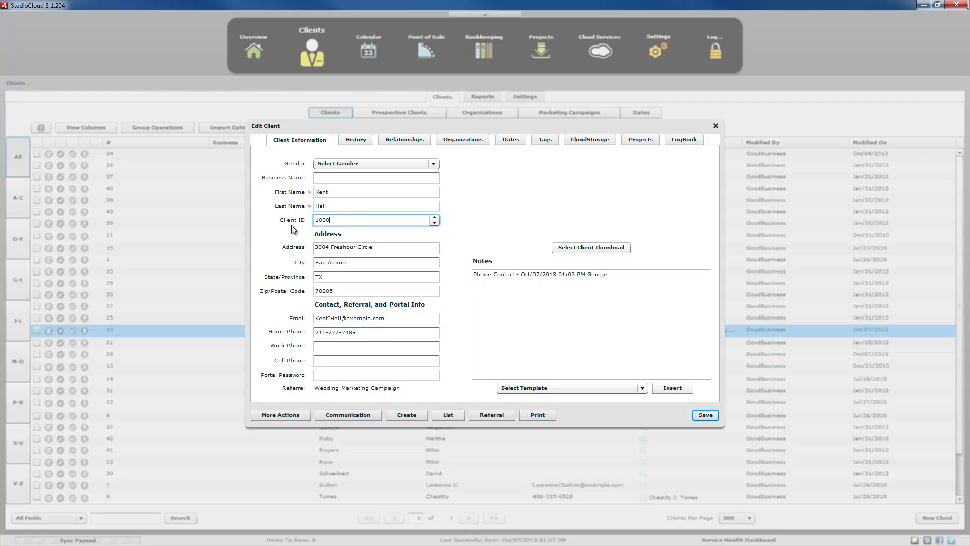
left_click(479, 215)
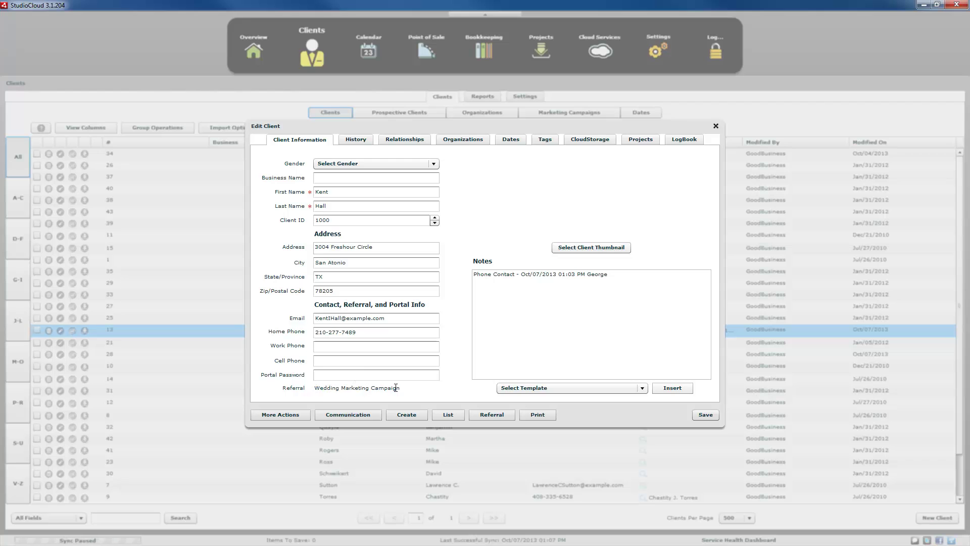
left_click(489, 416)
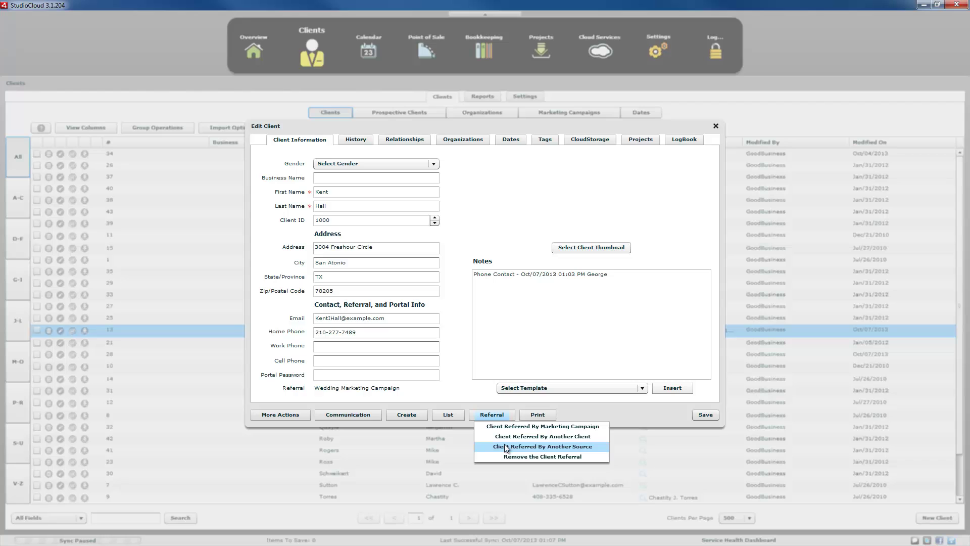
left_click(484, 400)
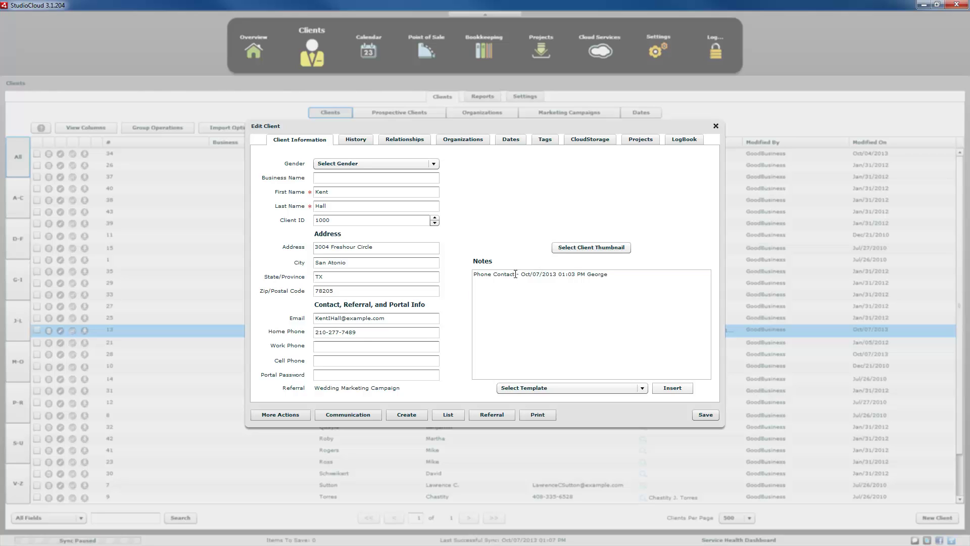
Browse the notes' Insert and Select Template menus without choosing anything.
left_click_drag(514, 274, 473, 274)
left_click(535, 280)
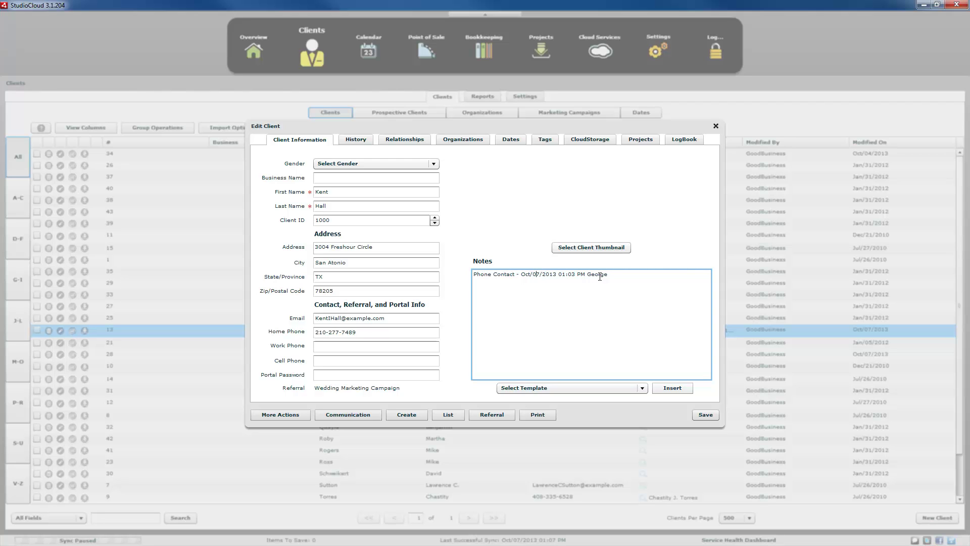
left_click(674, 388)
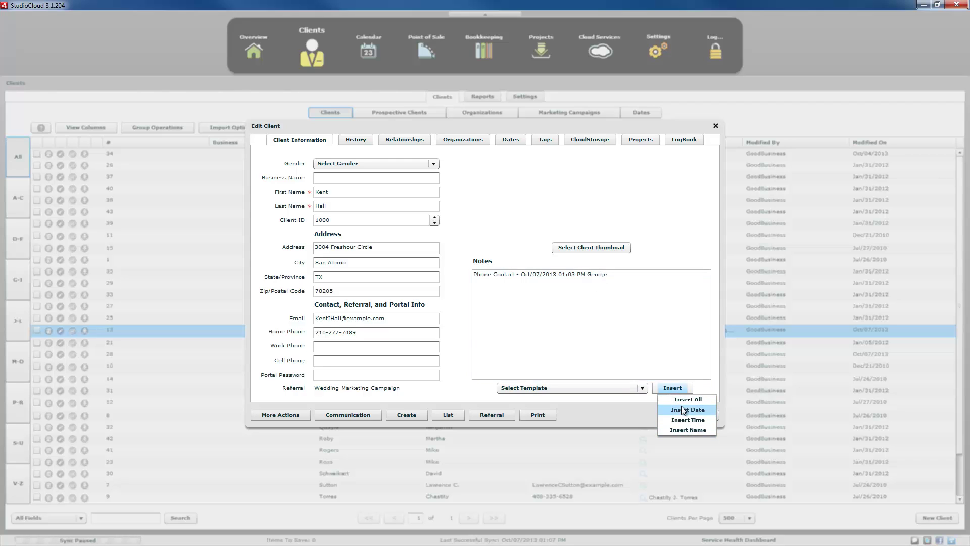
left_click(585, 307)
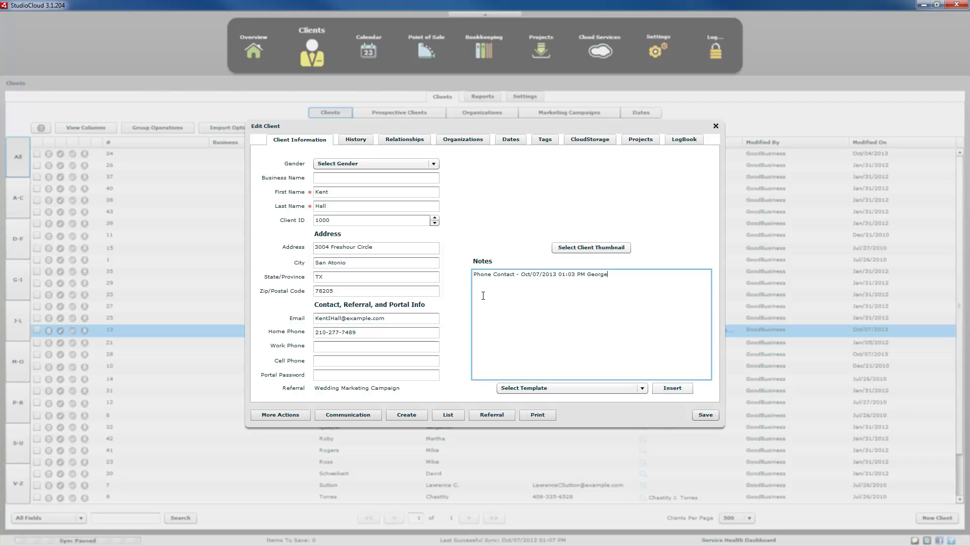
left_click(642, 388)
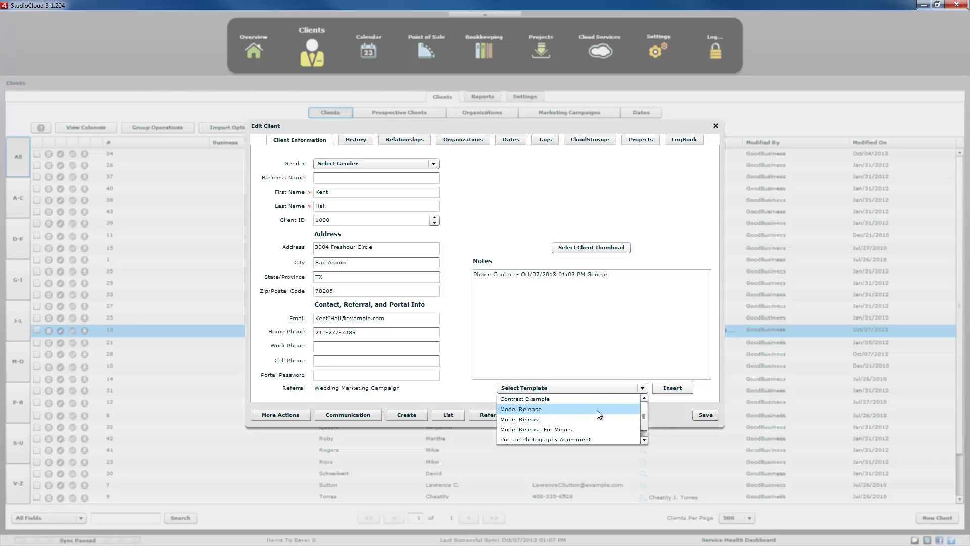
left_click(534, 302)
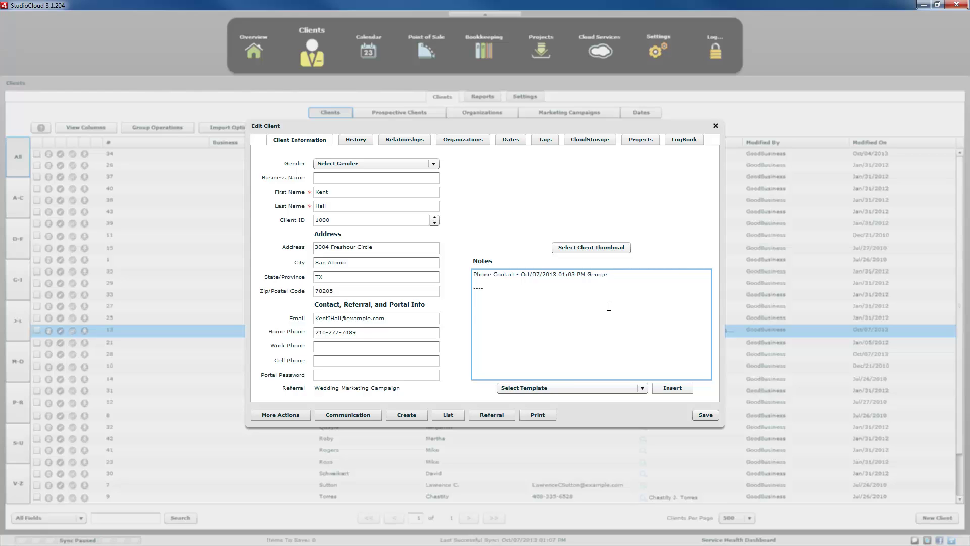
Insert the date Oct/07/2013 below the phone-contact note and delete the extra separator and blank lines.
left_click(672, 386)
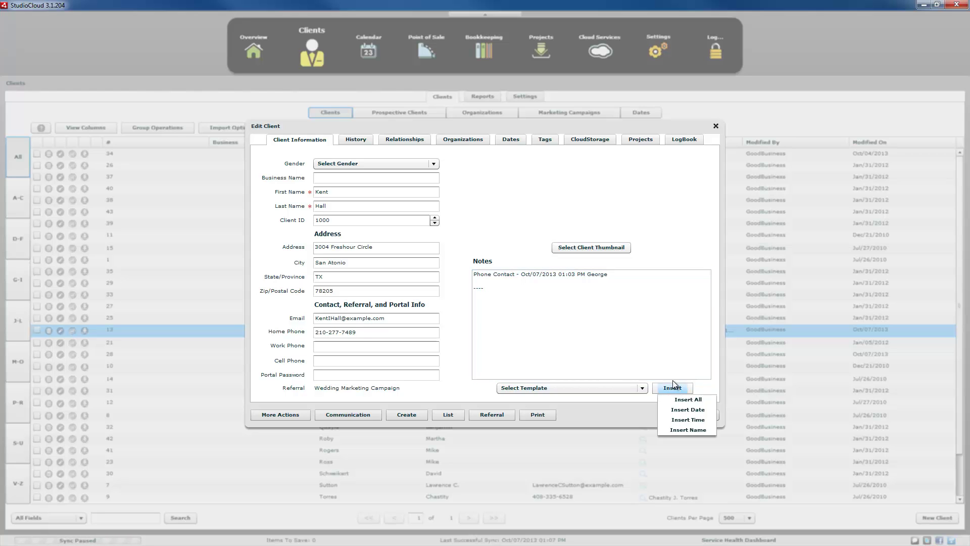
left_click(688, 410)
left_click(512, 296)
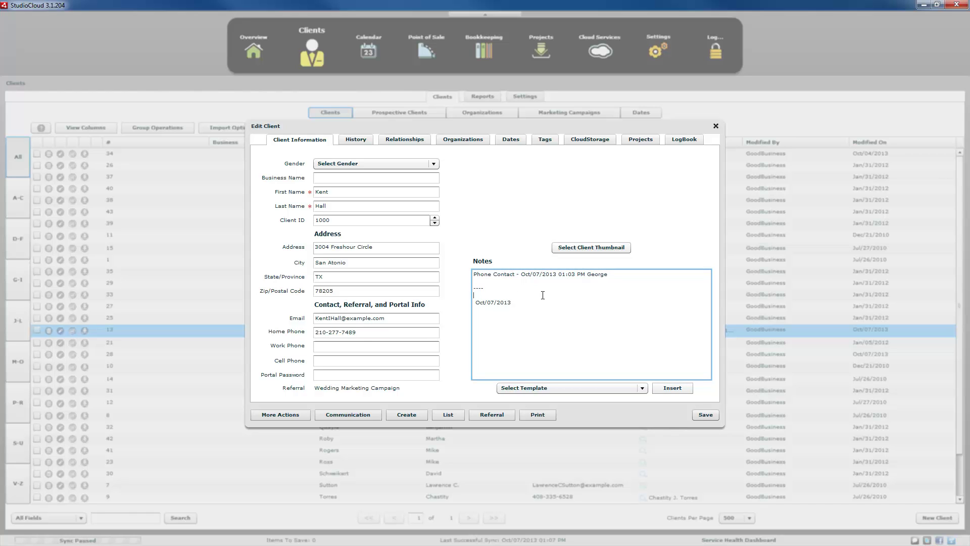
key("BackSpace")
key("BackSpace")
key("BackSpace")
key("BackSpace")
key("BackSpace")
key("Delete")
key("Delete")
key("BackSpace")
key("BackSpace")
key("BackSpace")
key("BackSpace")
key("BackSpace")
key("BackSpace")
Select the 12:36 PM Edit Client entry in the LogBook, then return to Client Information.
left_click(684, 142)
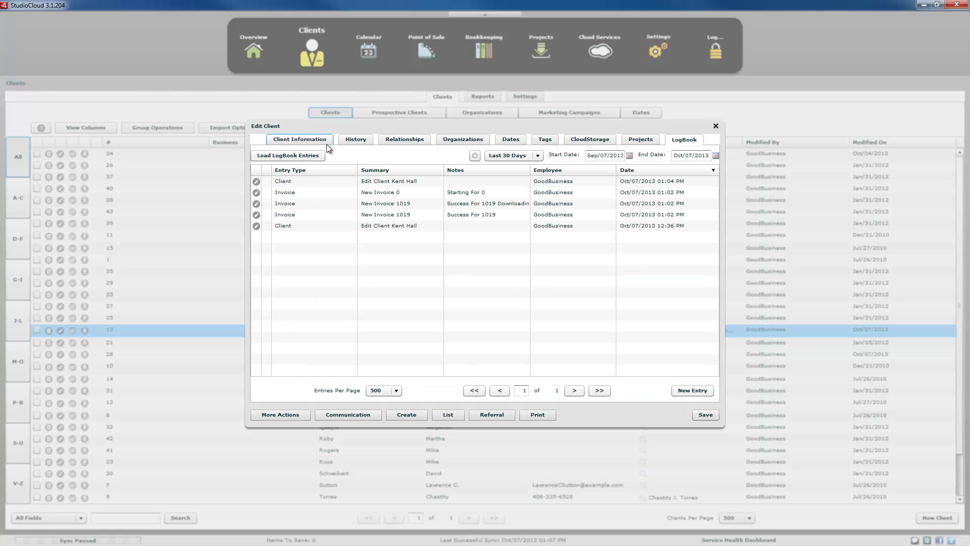
left_click(309, 227)
left_click(308, 140)
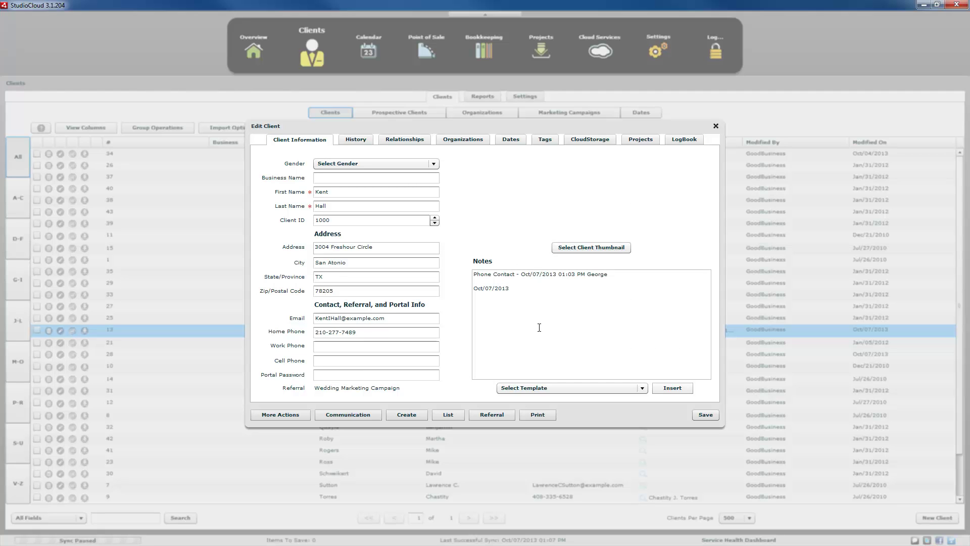
On the History tab, view appointment event 194 and close it without changes.
left_click(351, 141)
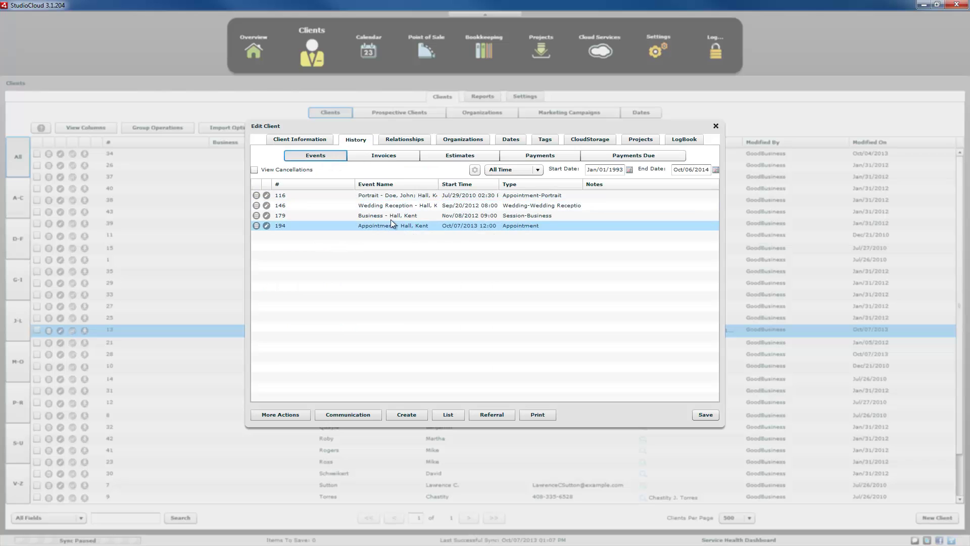
left_click(267, 226)
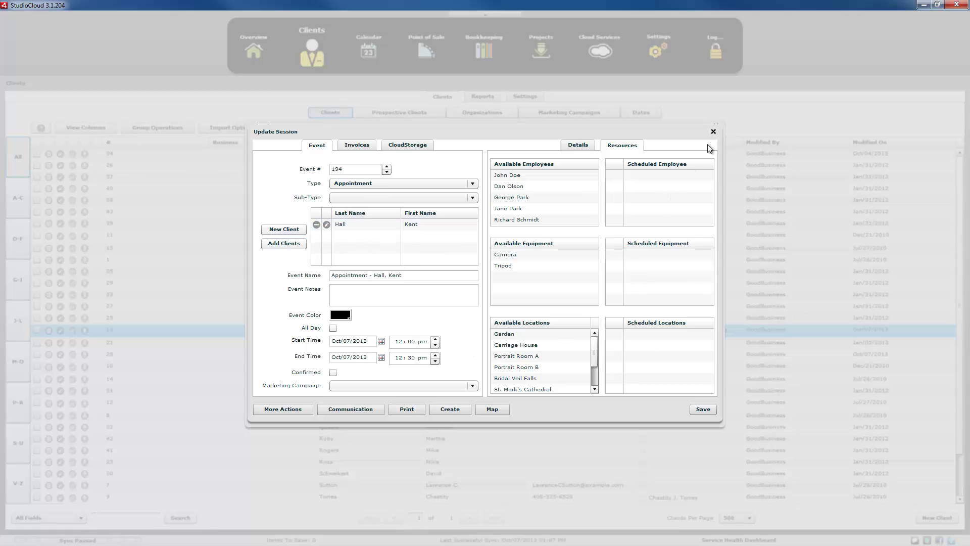
left_click(713, 131)
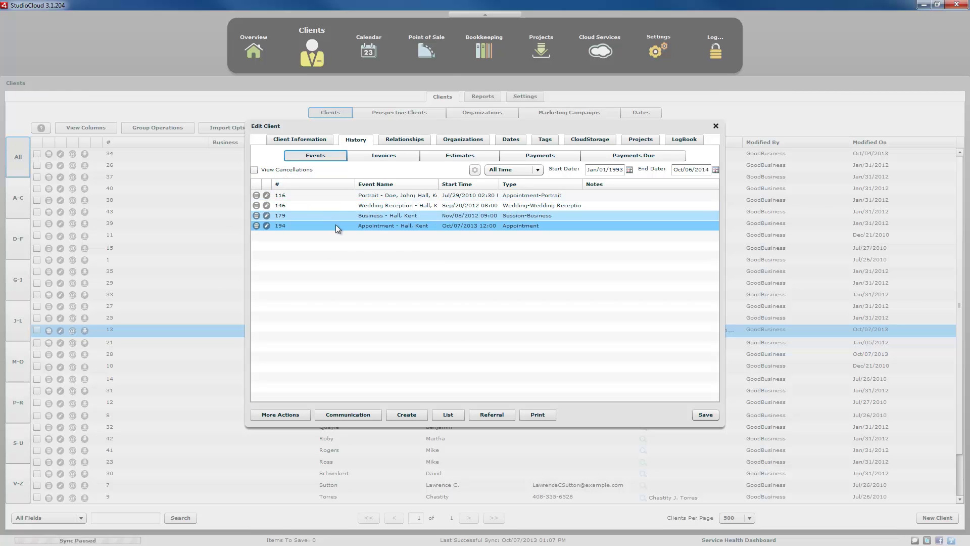
Review the Invoices, Estimates, Payments, Payments Due and Events lists, then show Relationships.
left_click(374, 159)
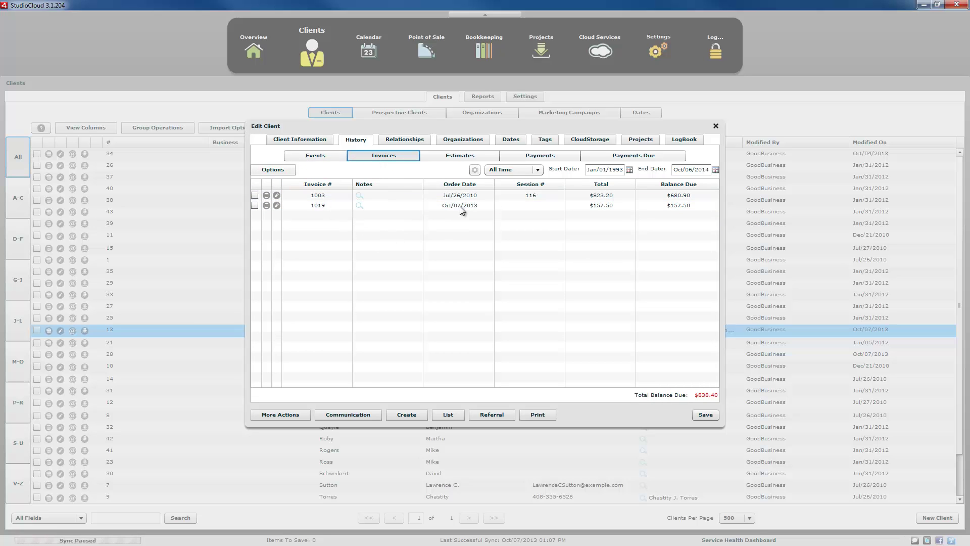
left_click(448, 160)
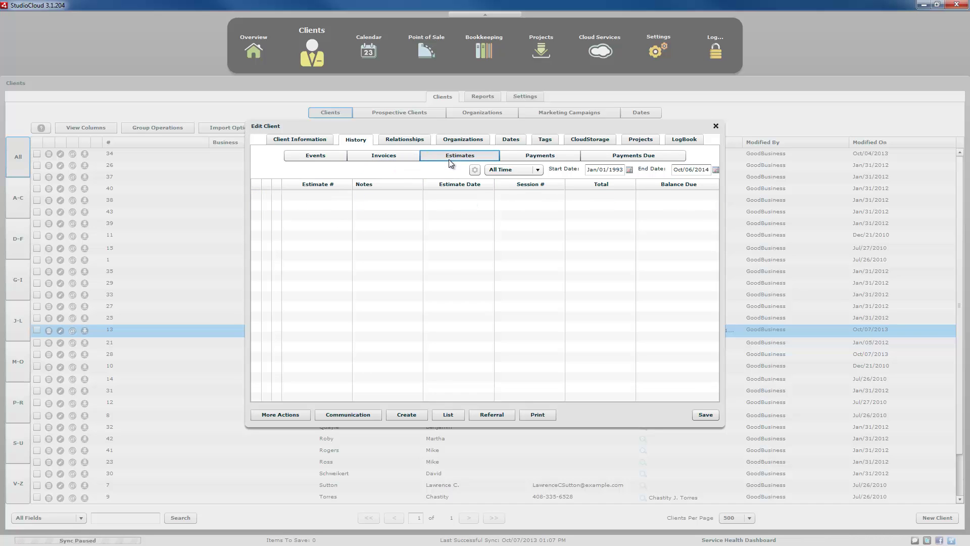
left_click(533, 156)
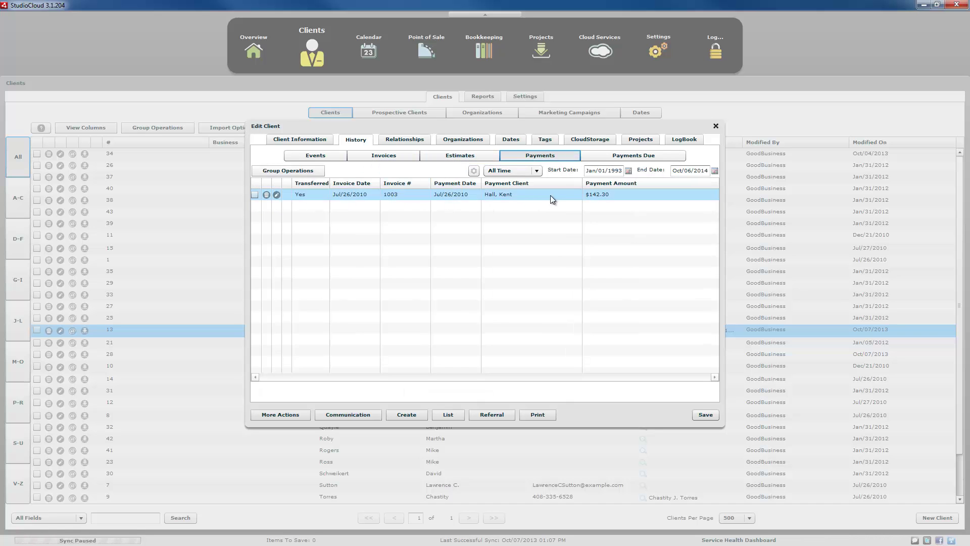
left_click(604, 158)
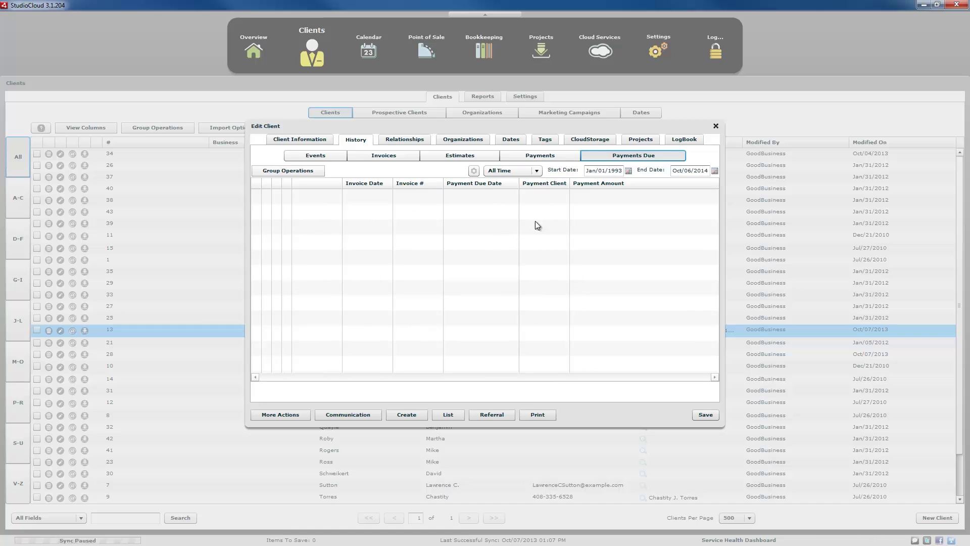
left_click(328, 156)
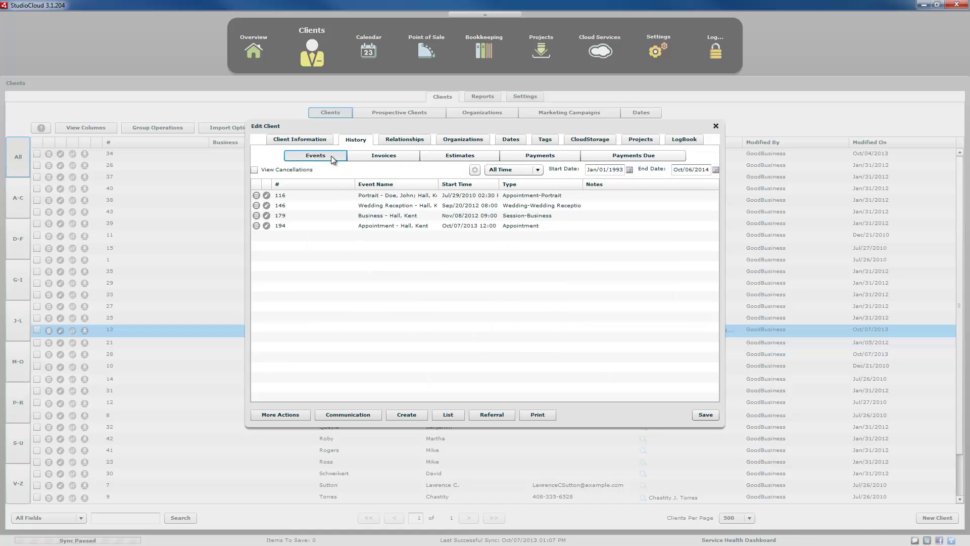
left_click(405, 139)
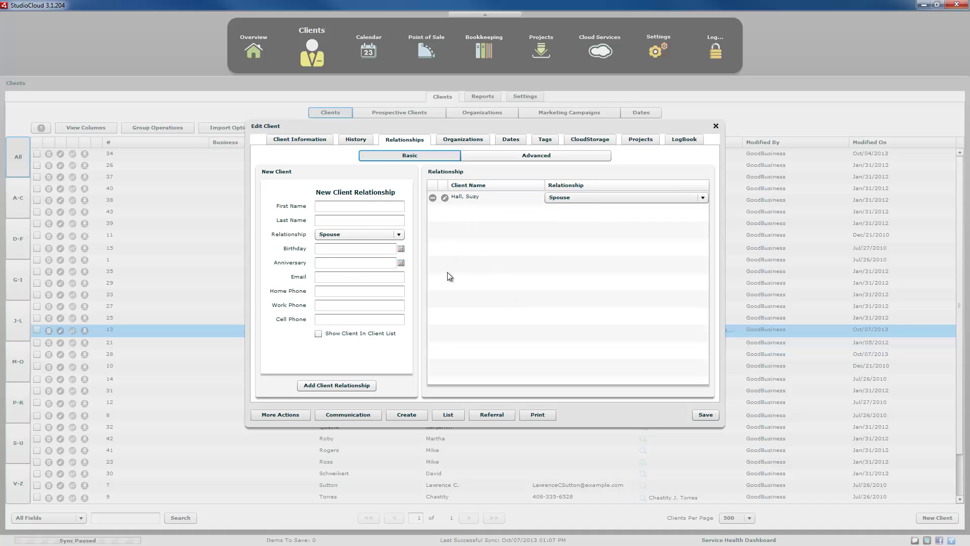
left_click(506, 161)
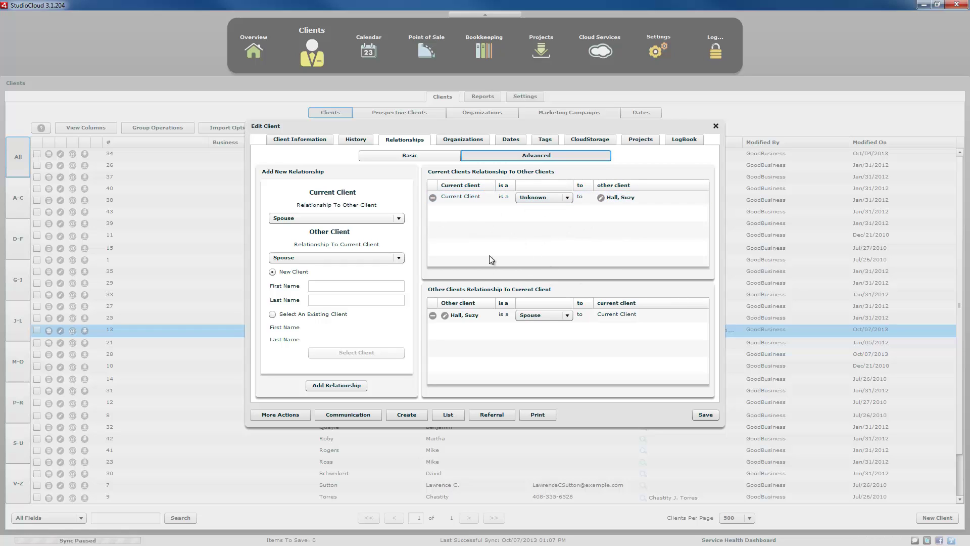
left_click(445, 158)
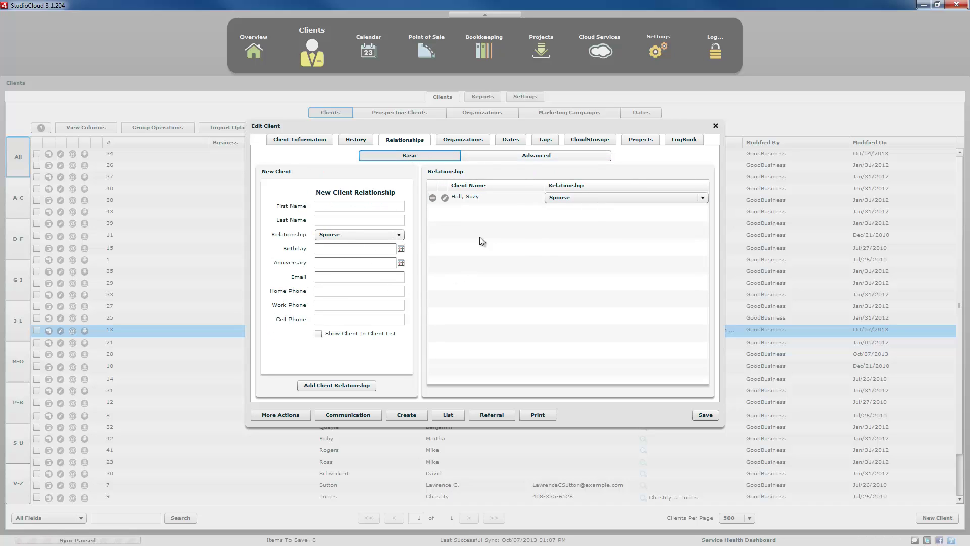
Add Reese County Public High School to Client Organizations, then remove it, confirming with Yes.
left_click(461, 143)
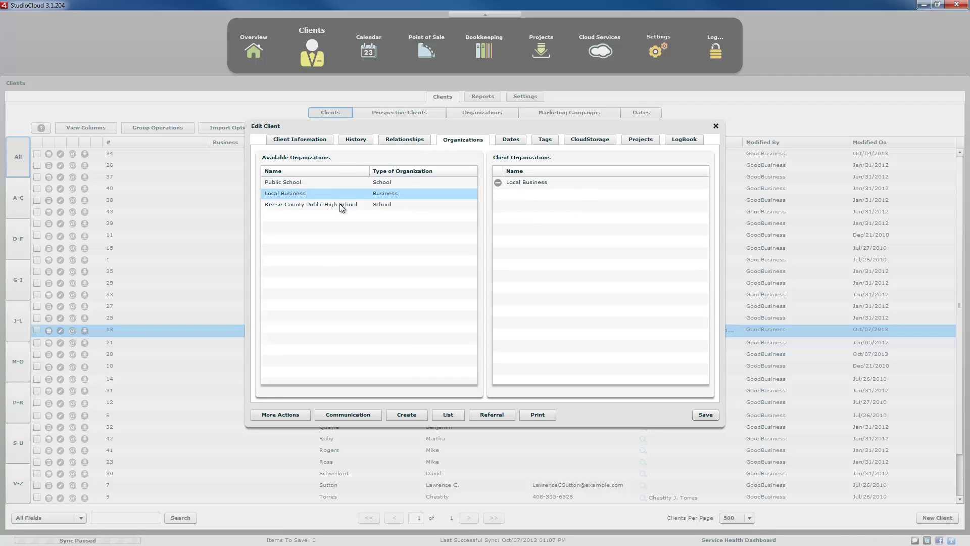
left_click_drag(323, 205, 492, 220)
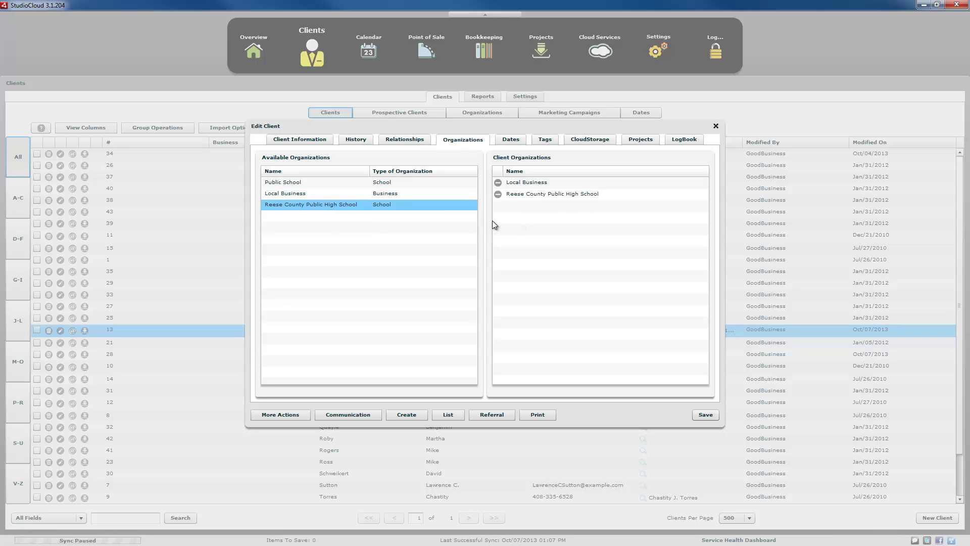
left_click(498, 194)
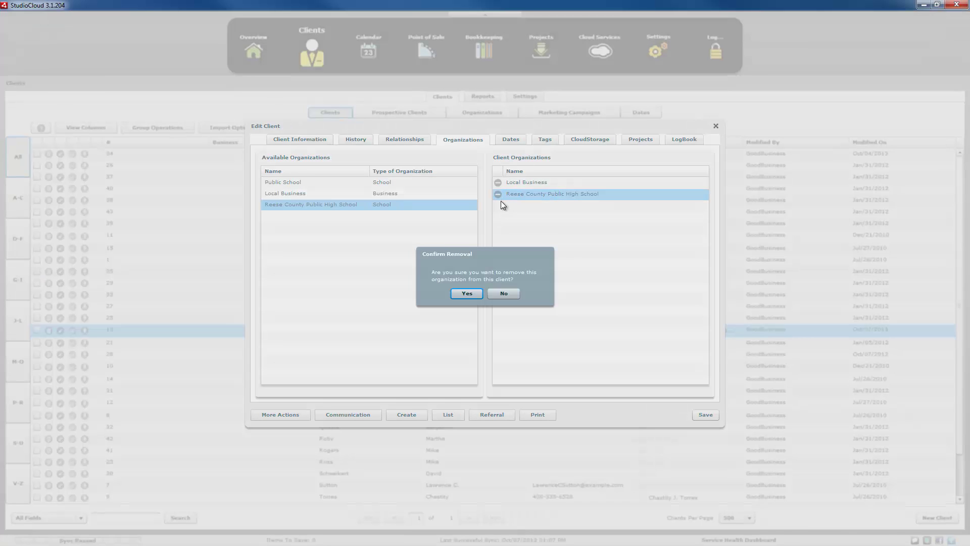
left_click(467, 293)
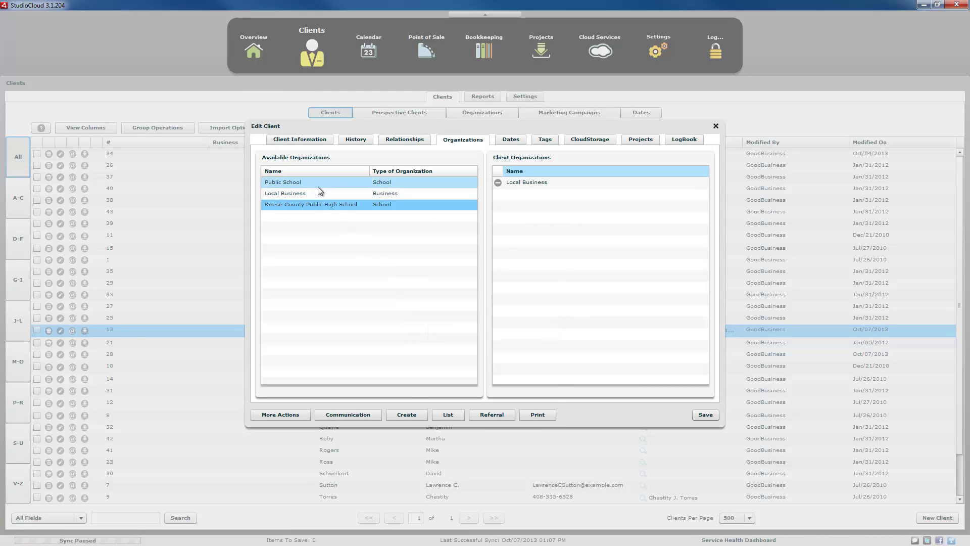
Browse the Create menu without choosing, then show the client's LogBook entries.
left_click(407, 415)
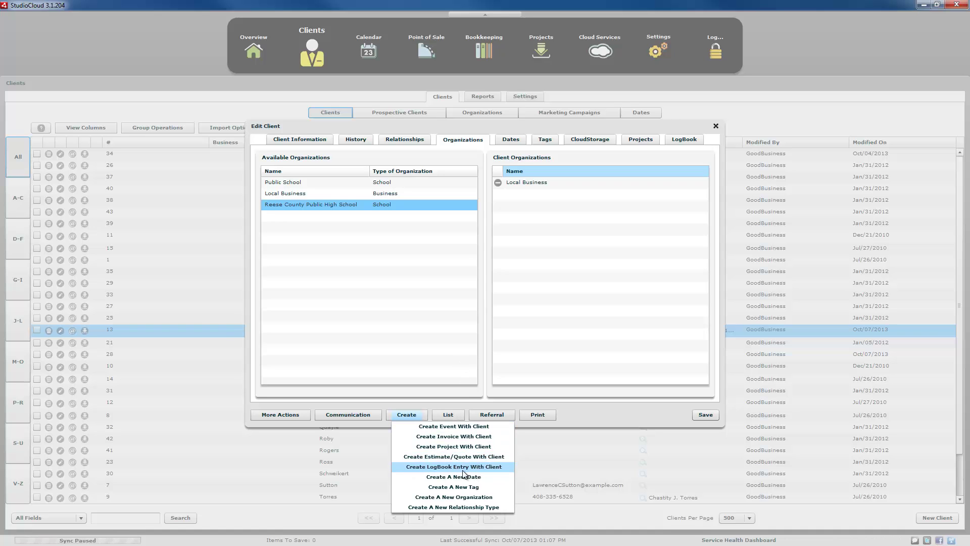
left_click(481, 399)
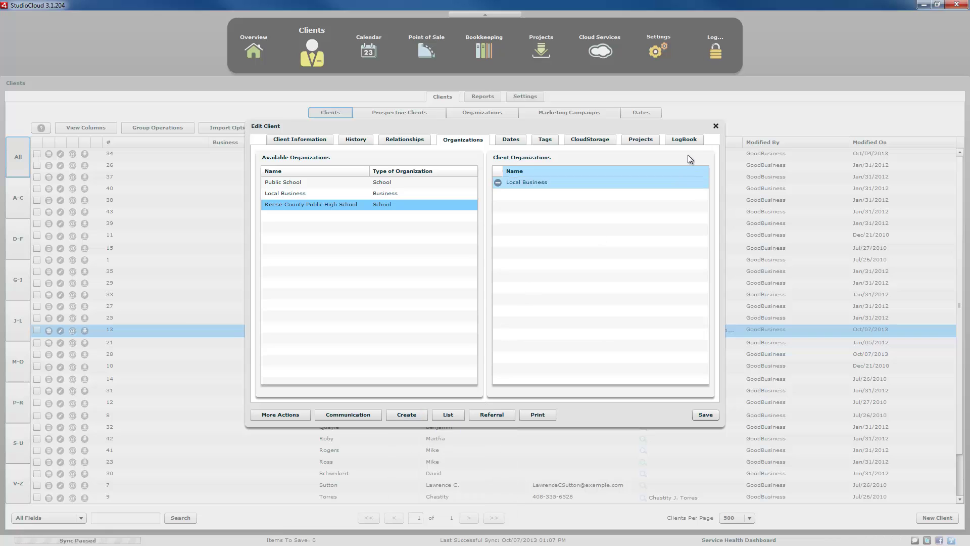
left_click(687, 141)
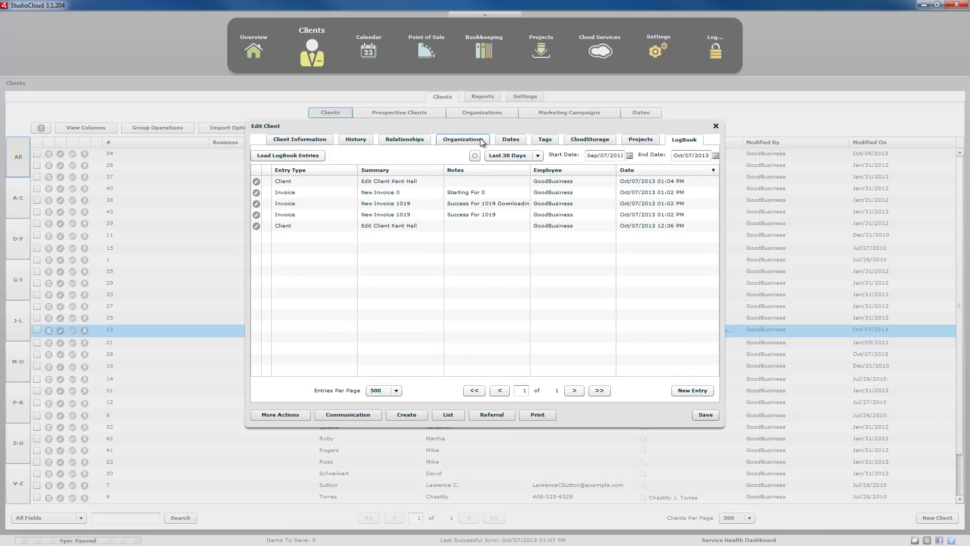
Review the Anniversary and Birthday date types and the Create menu on the Dates tab, adding nothing.
left_click(461, 140)
left_click(510, 139)
left_click(374, 181)
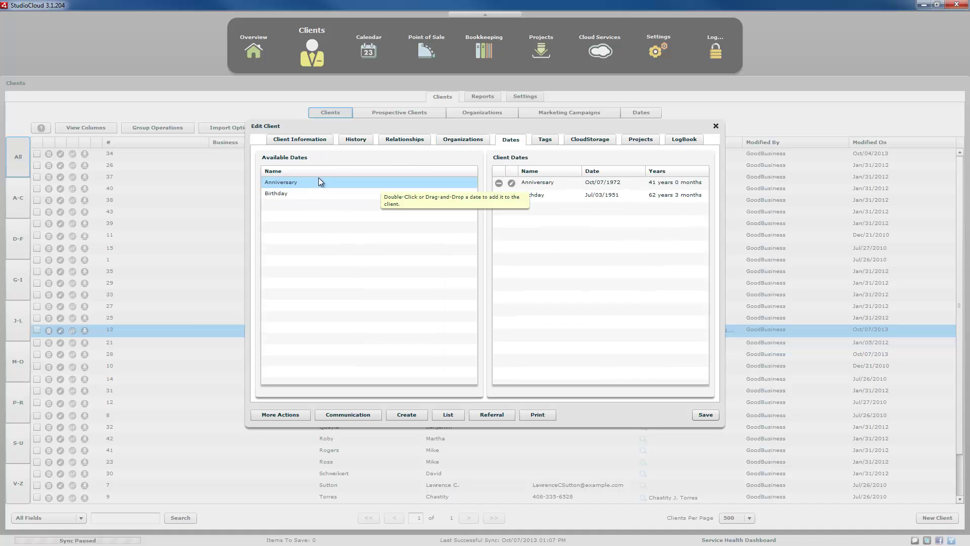
left_click(325, 194)
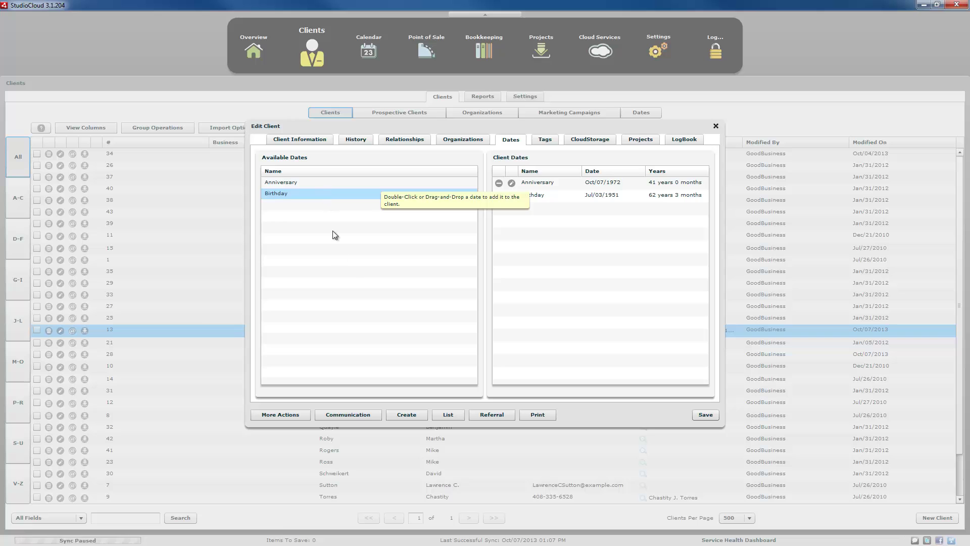
left_click(416, 416)
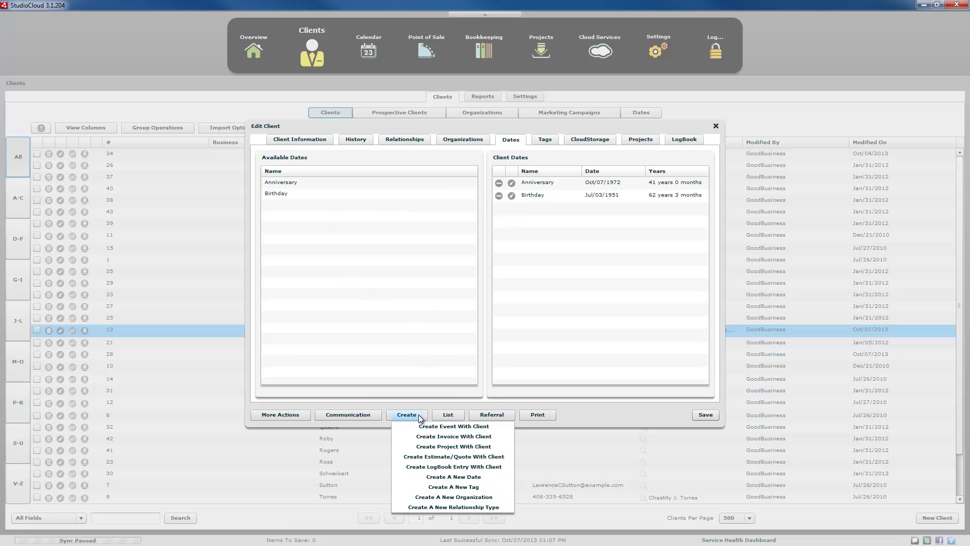
left_click(484, 477)
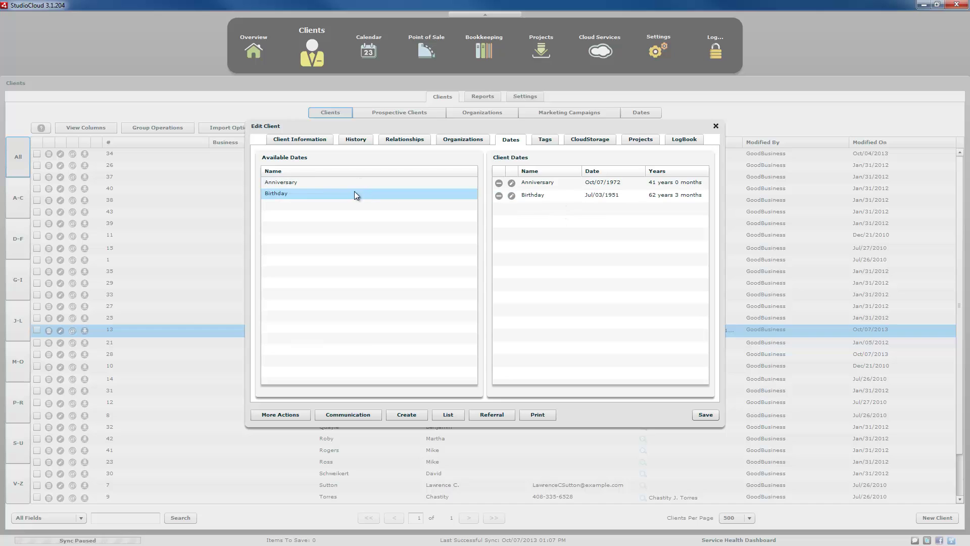
mouse_move(286, 193)
left_mouse_down()
mouse_move(560, 248)
mouse_move(290, 196)
left_mouse_up()
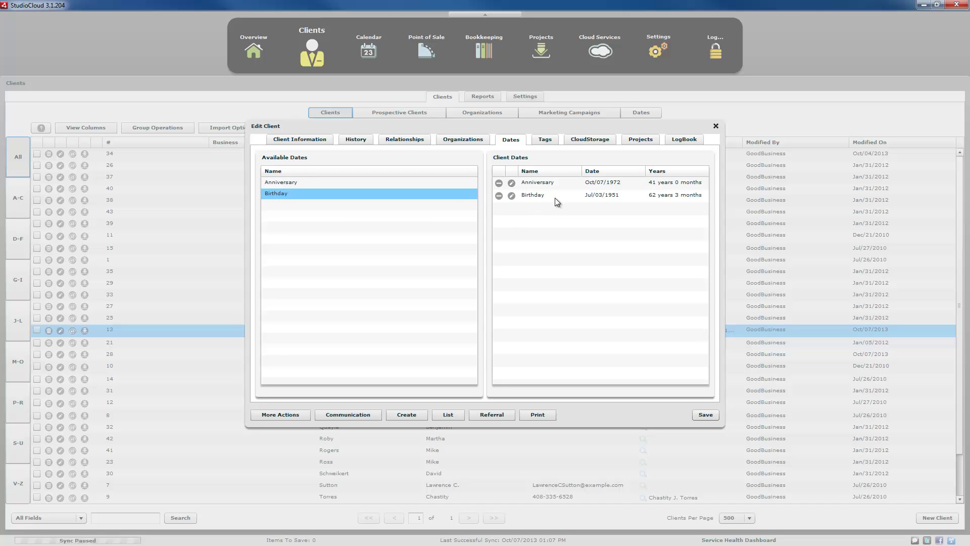
Add the 'Likes B&W Photos' tag to the client.
left_click(545, 141)
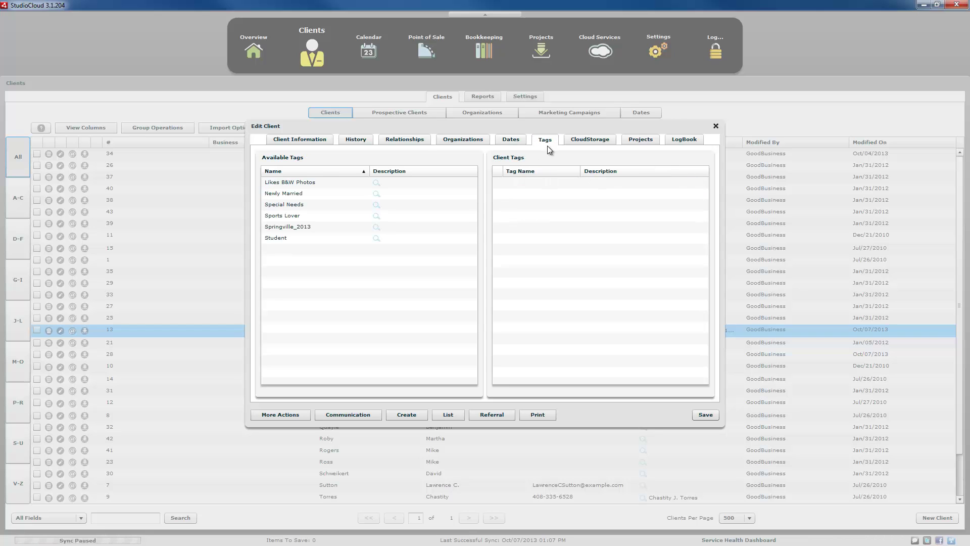
left_click(318, 181)
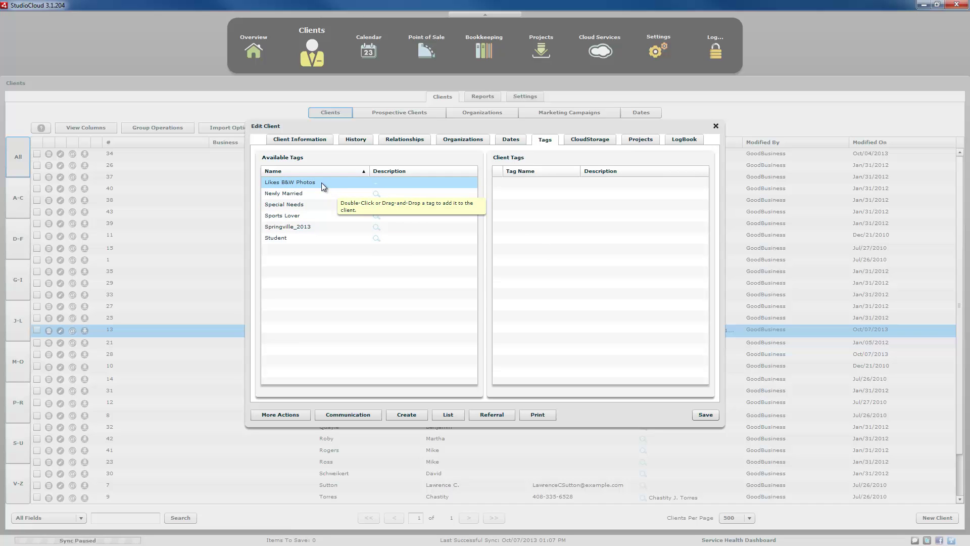
left_click_drag(321, 183, 543, 202)
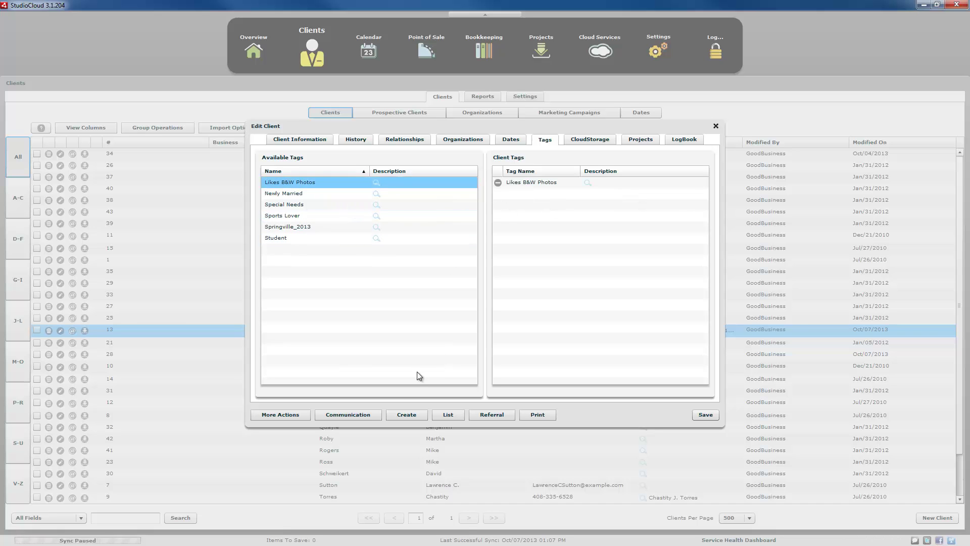
Glance at the Create menu without choosing, then view the client's CloudStorage tab.
left_click(402, 414)
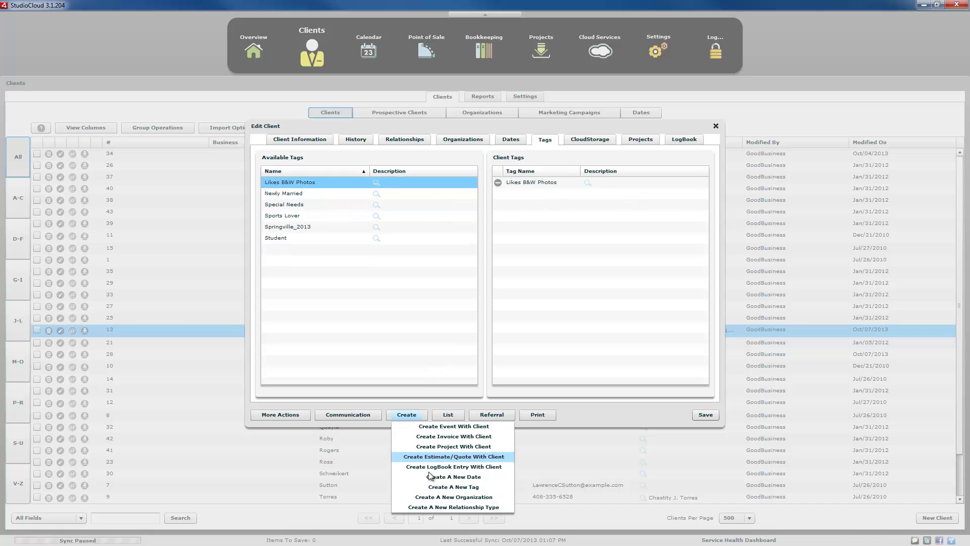
left_click(375, 336)
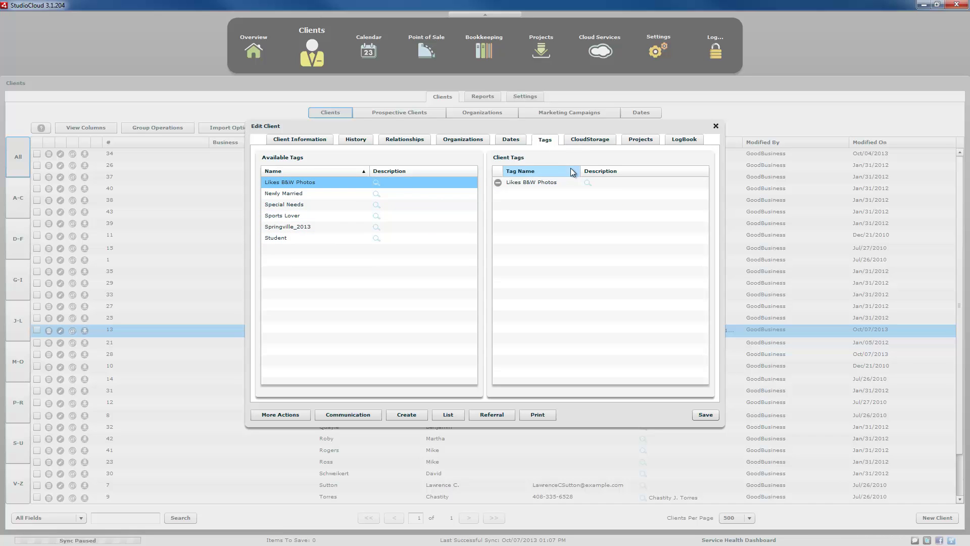
left_click(590, 141)
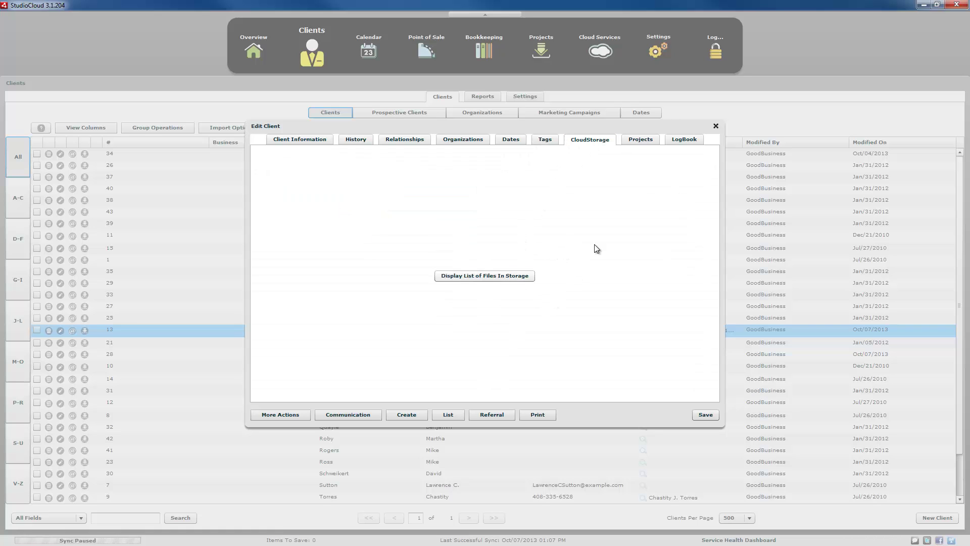
View the client's Projects tab, listing the Sep/13/2012 order and Oct/07/2013 touch-up project.
left_click(642, 140)
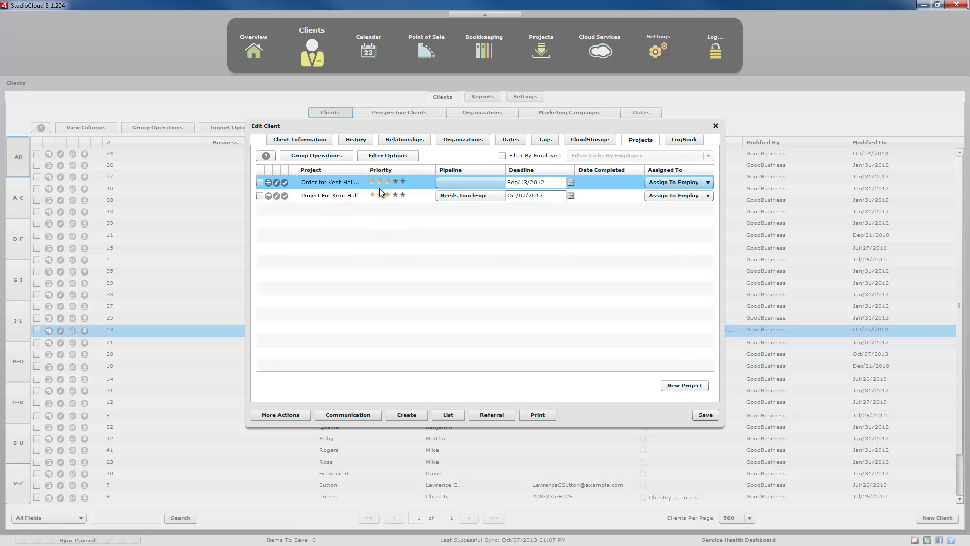
Return to the Client Information tab and briefly check the More Actions list.
left_click(309, 140)
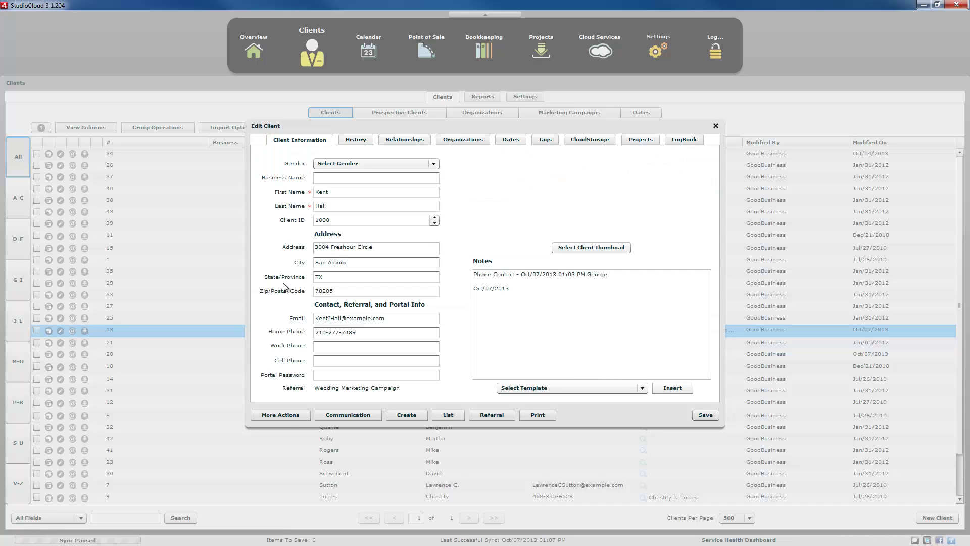
left_click(285, 416)
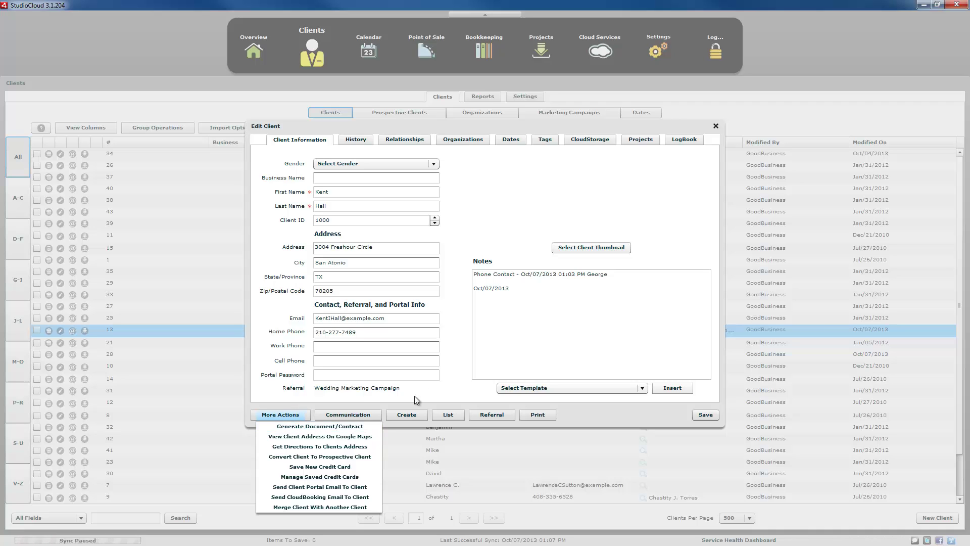
left_click(506, 399)
Browse the note Select Template list without picking one, then reopen More Actions.
left_click(631, 393)
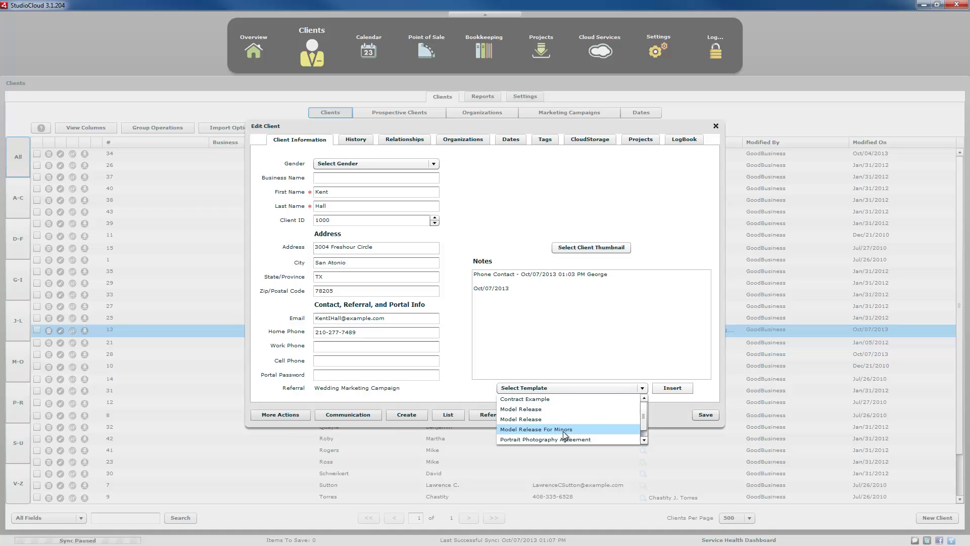
scroll(563, 432, "down", 1)
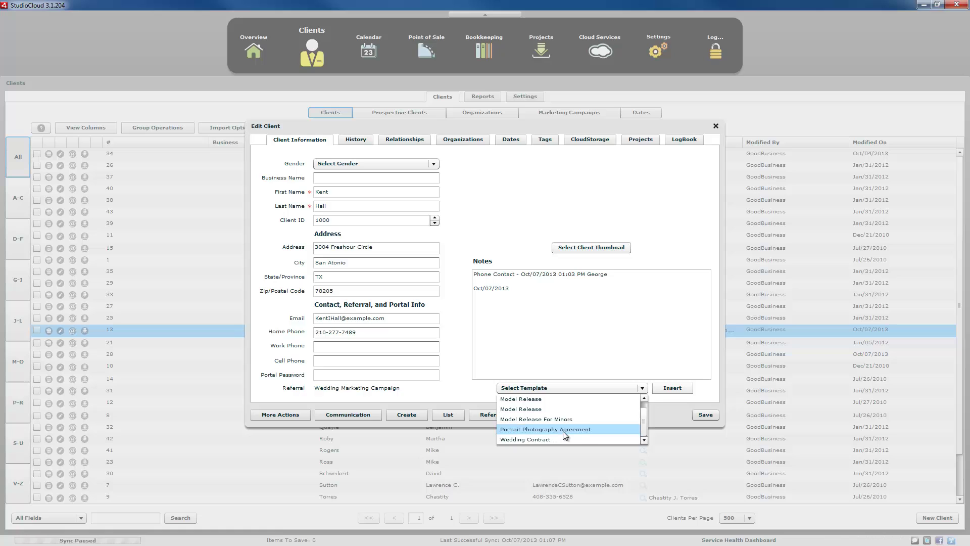
left_click(511, 393)
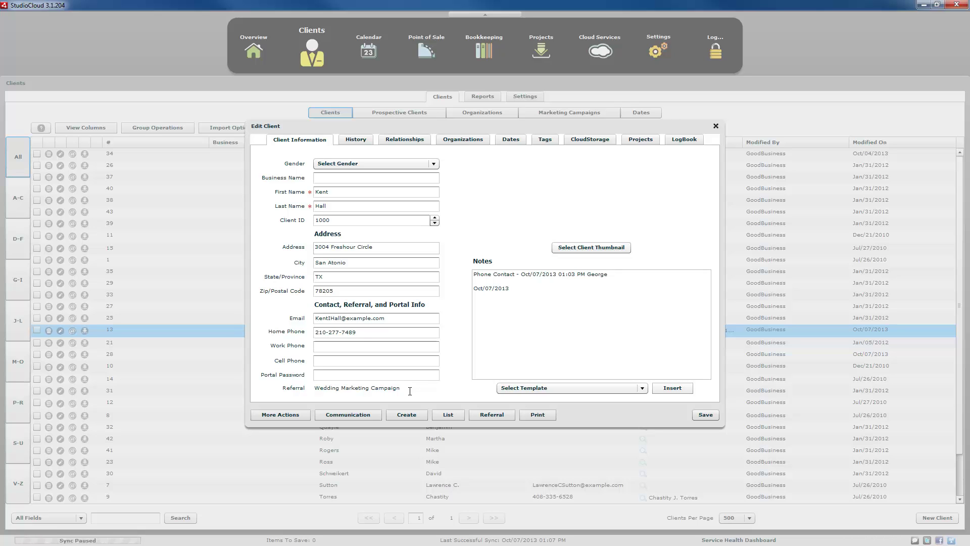
left_click(286, 417)
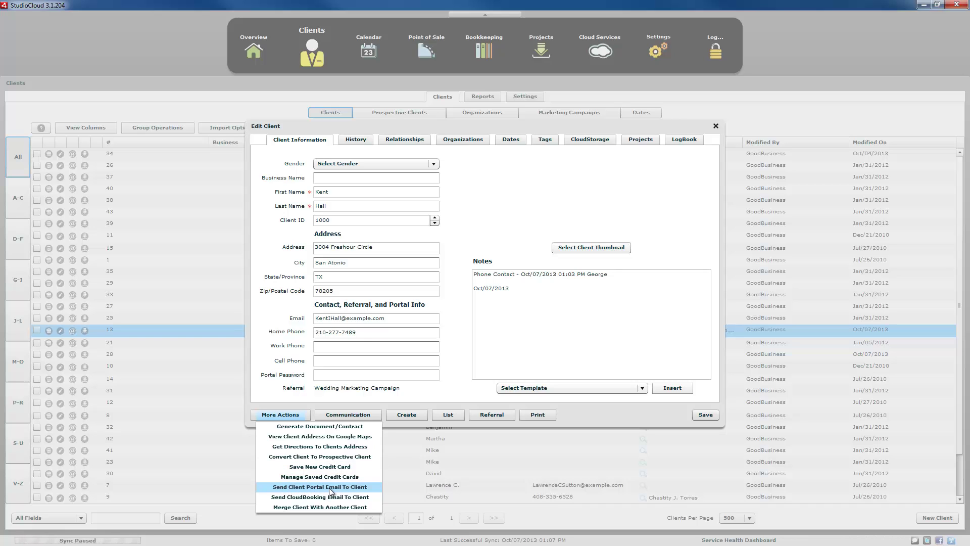
Close and reopen the More Actions list twice while reviewing its options.
left_click(318, 376)
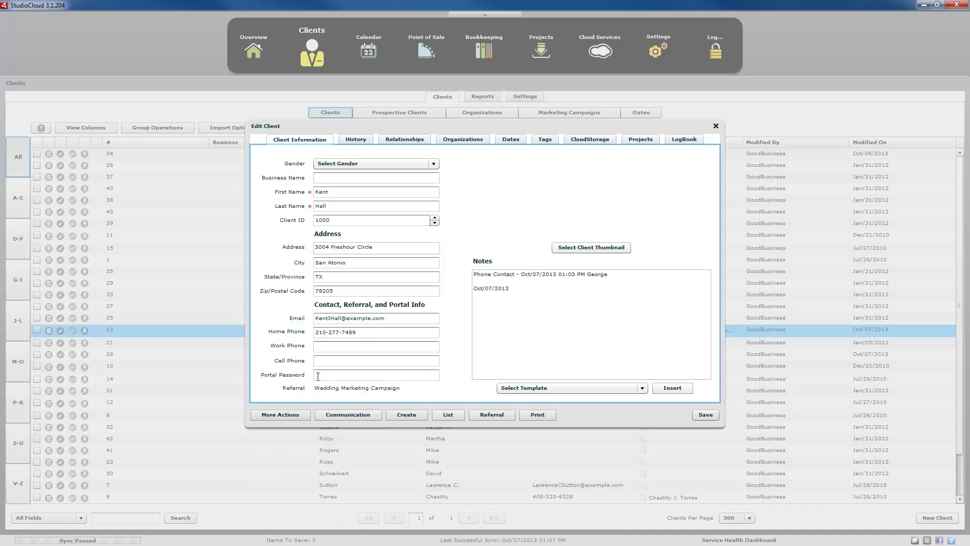
left_click(293, 411)
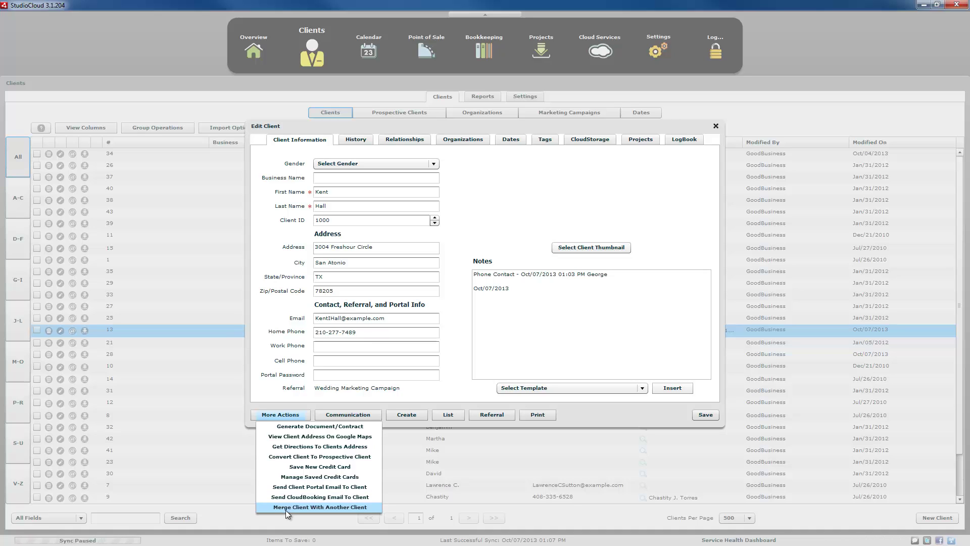
left_click(273, 402)
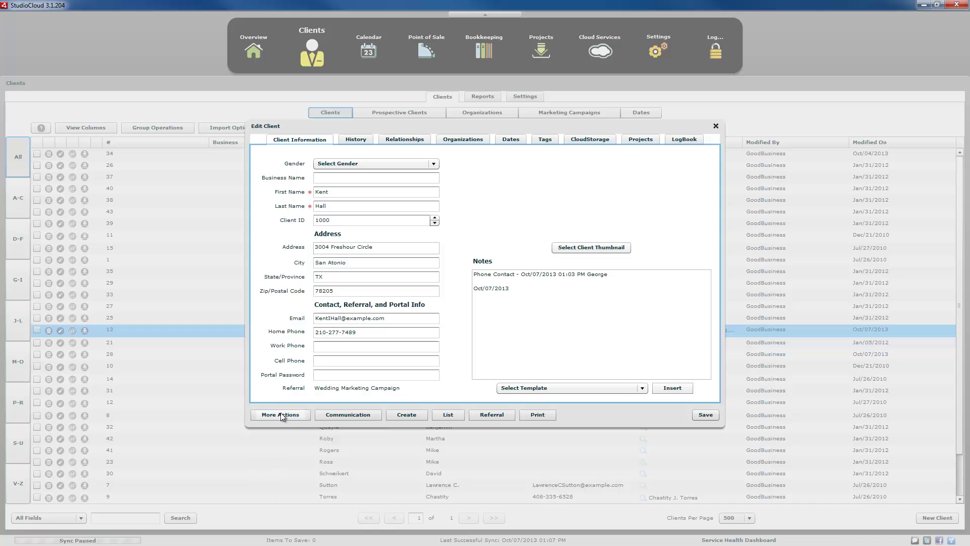
left_click(281, 413)
left_click(305, 400)
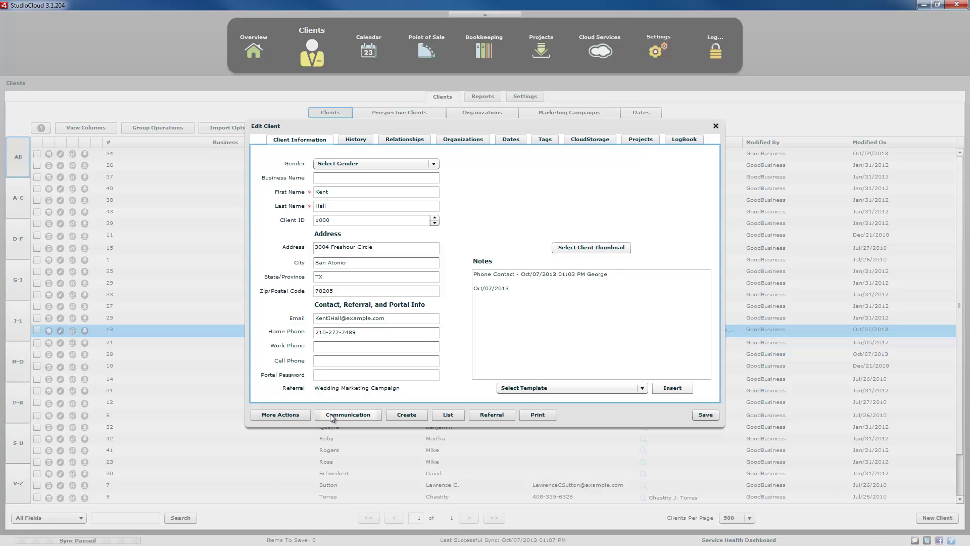
left_click(333, 416)
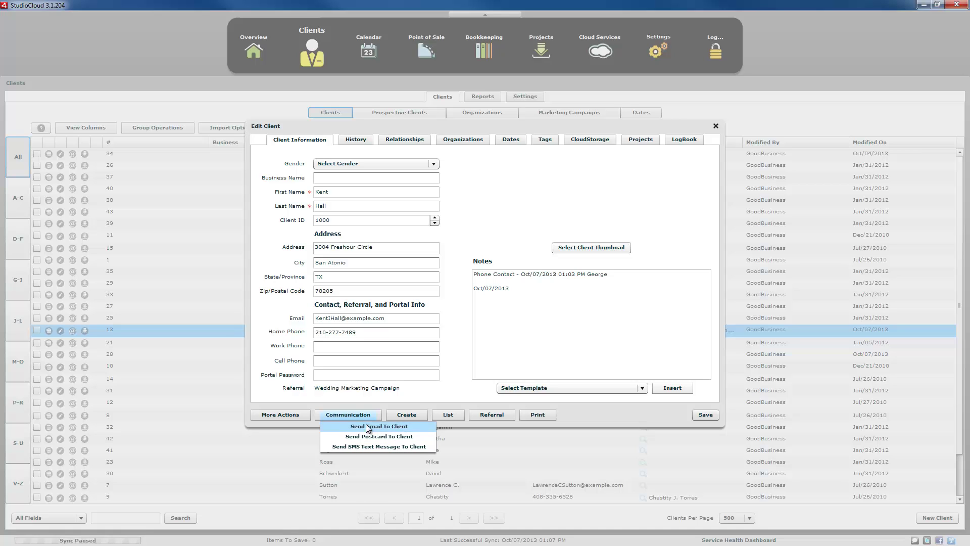
left_click(365, 399)
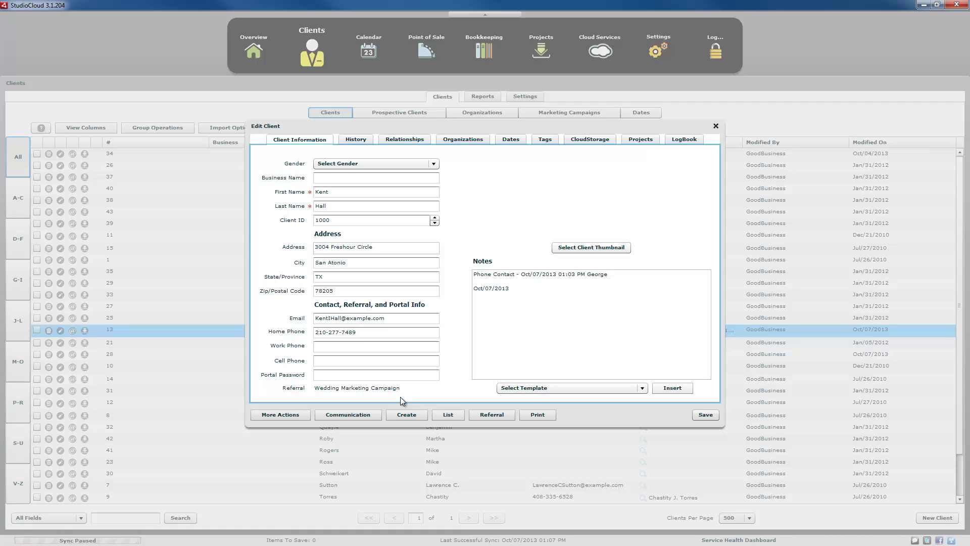
left_click(420, 416)
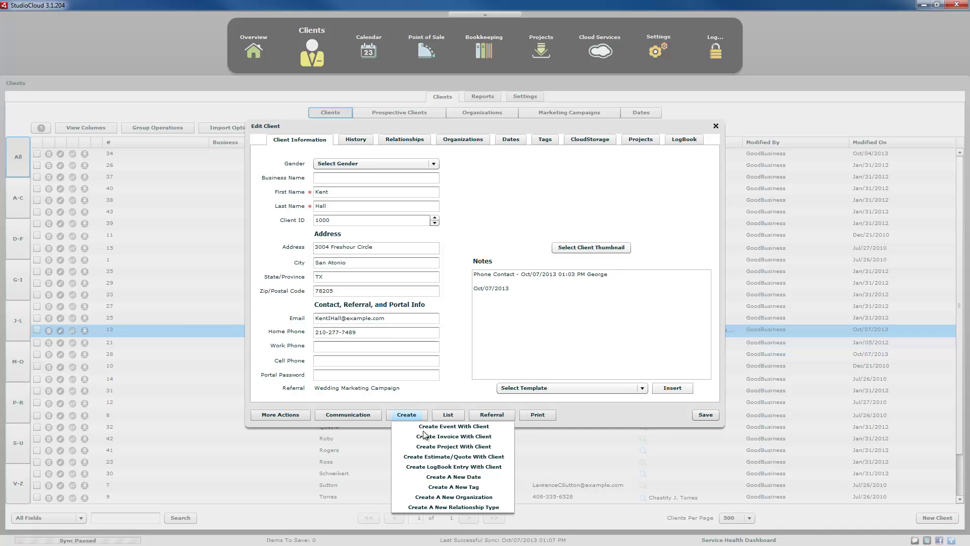
Dismiss the Create and List menus, then view the Relationships tab with its Spouse link.
left_click(439, 404)
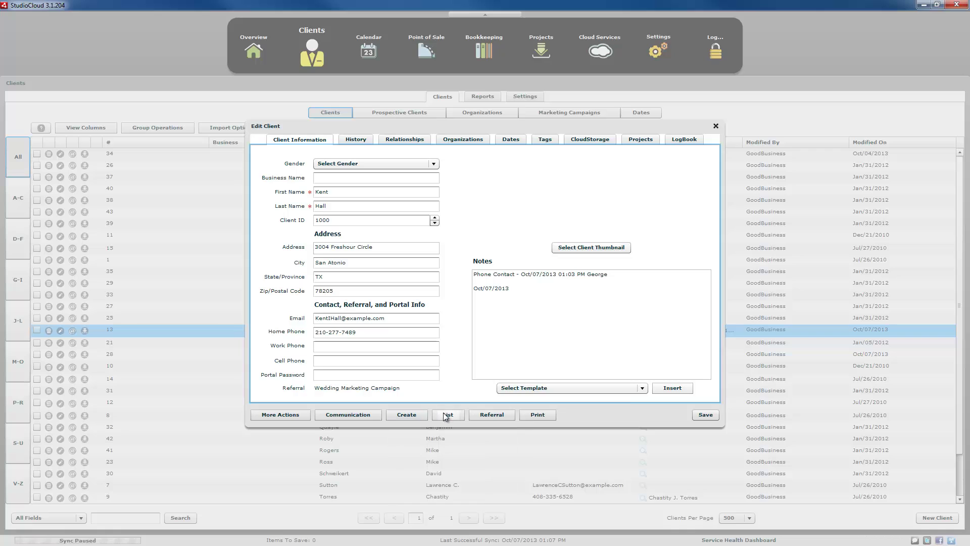
left_click(447, 415)
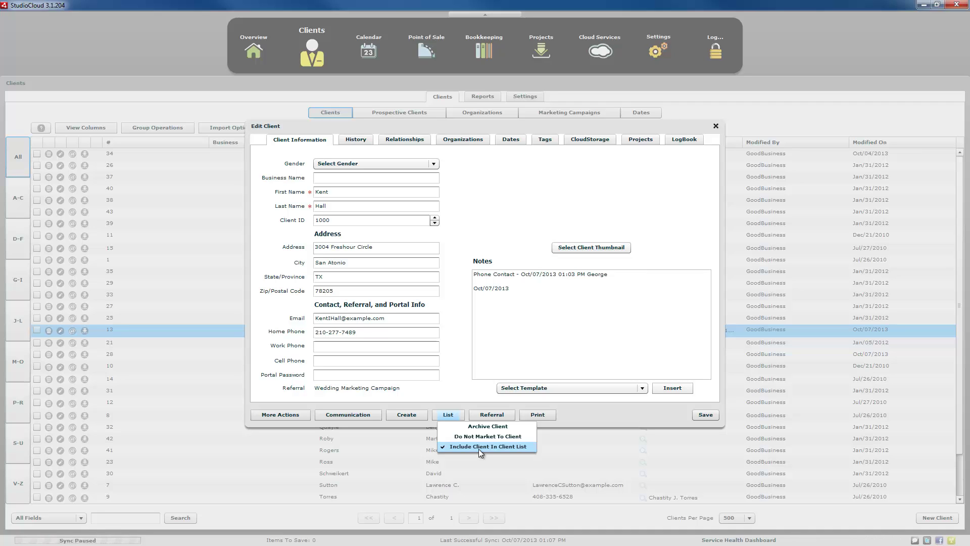
left_click(472, 394)
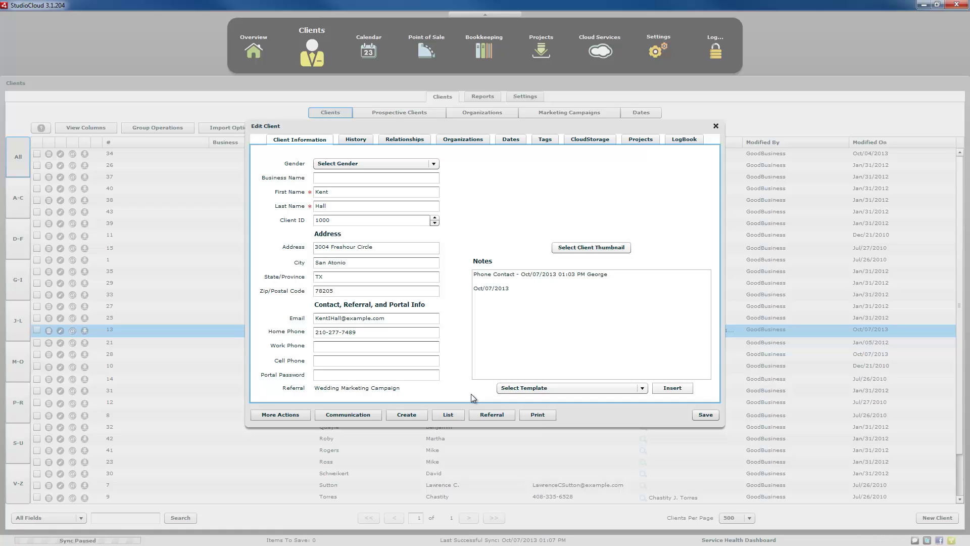
left_click(424, 141)
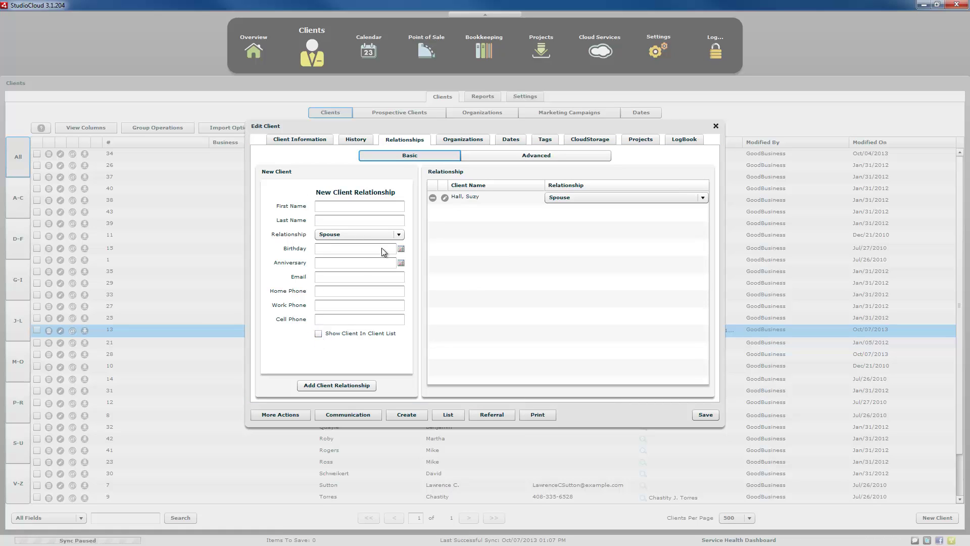
Select the Spouse entry, return to Client Information, and review the List, Referral and Print menus.
left_click(474, 202)
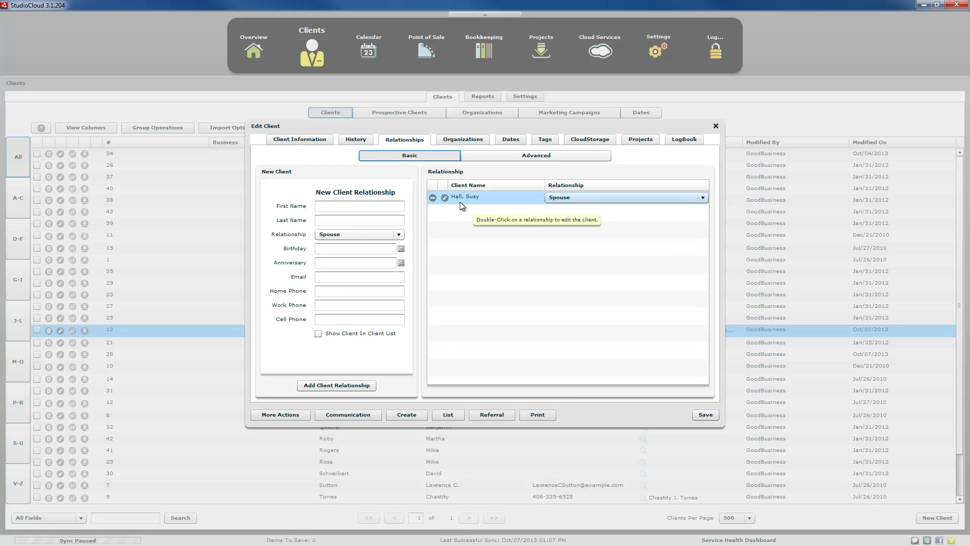
left_click(296, 143)
left_click(458, 415)
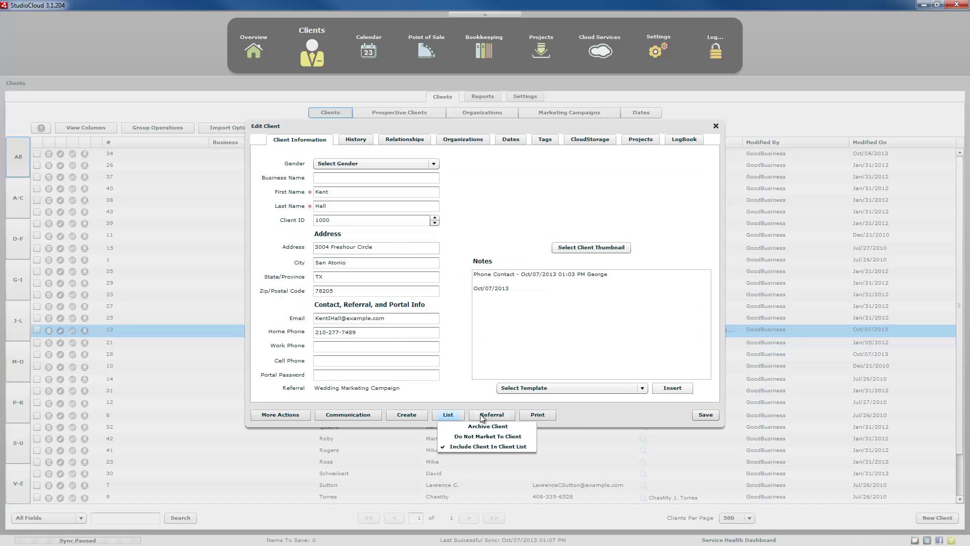
left_click(481, 415)
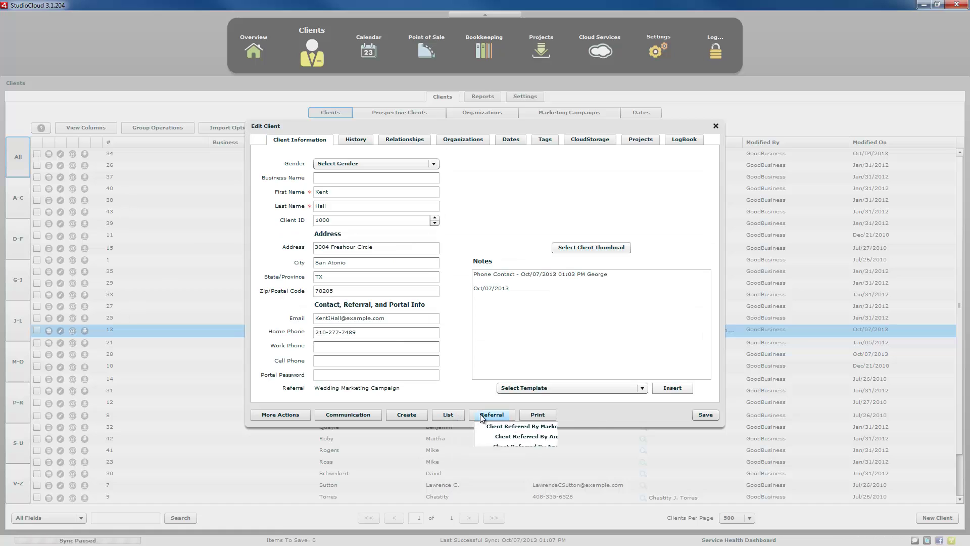
left_click(531, 417)
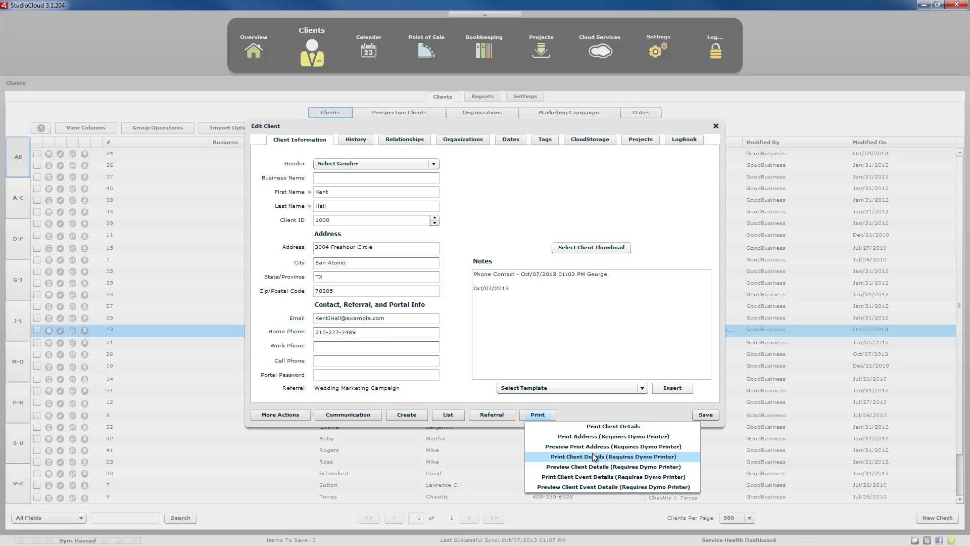
left_click(571, 412)
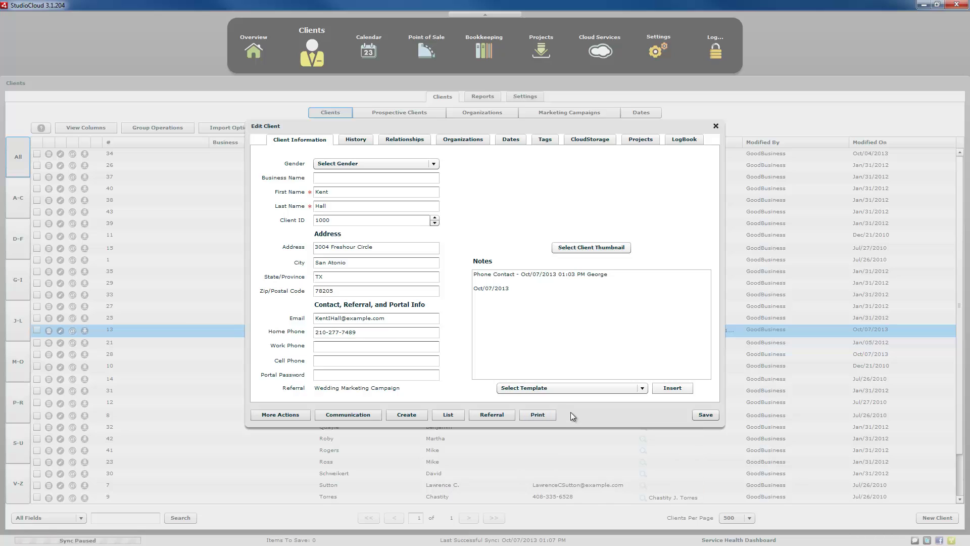
left_click(291, 417)
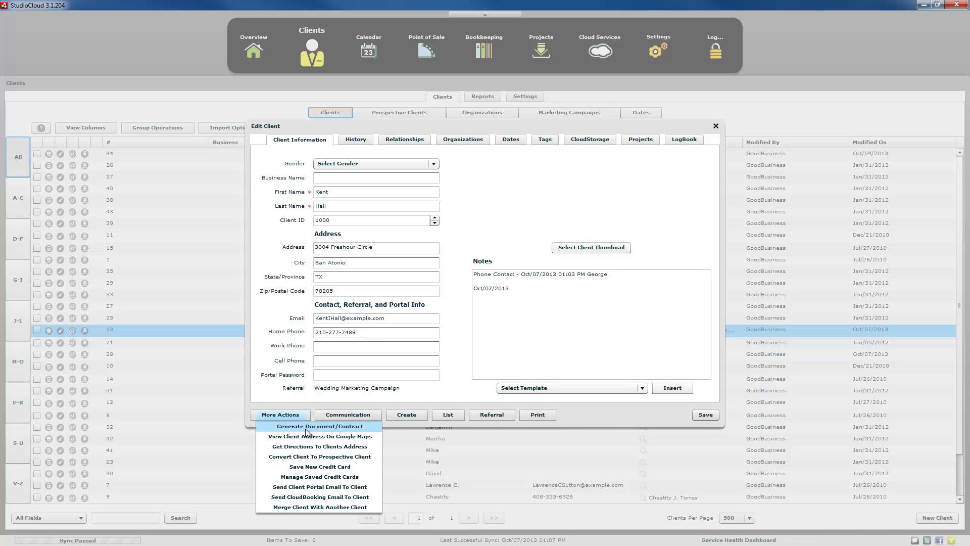
left_click(278, 402)
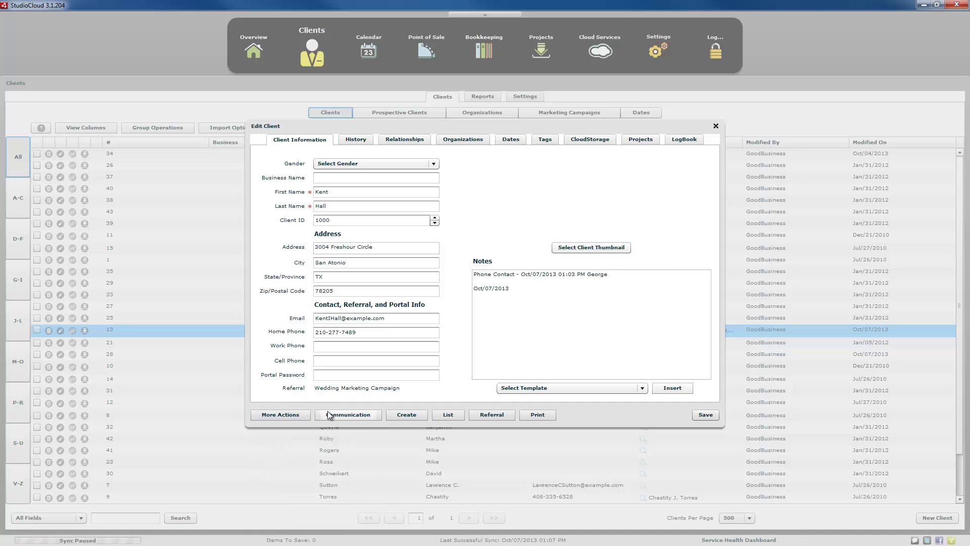